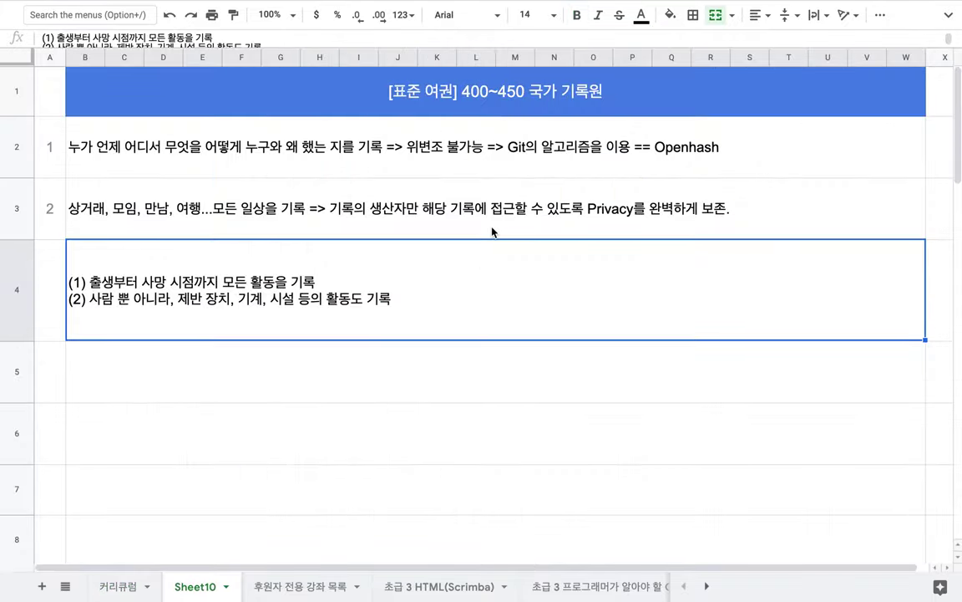
- Change the title in row 1 to "[표준 여권] 450~500 교육 인프라"
{"action": "left_click", "coordinate": [476, 96]}
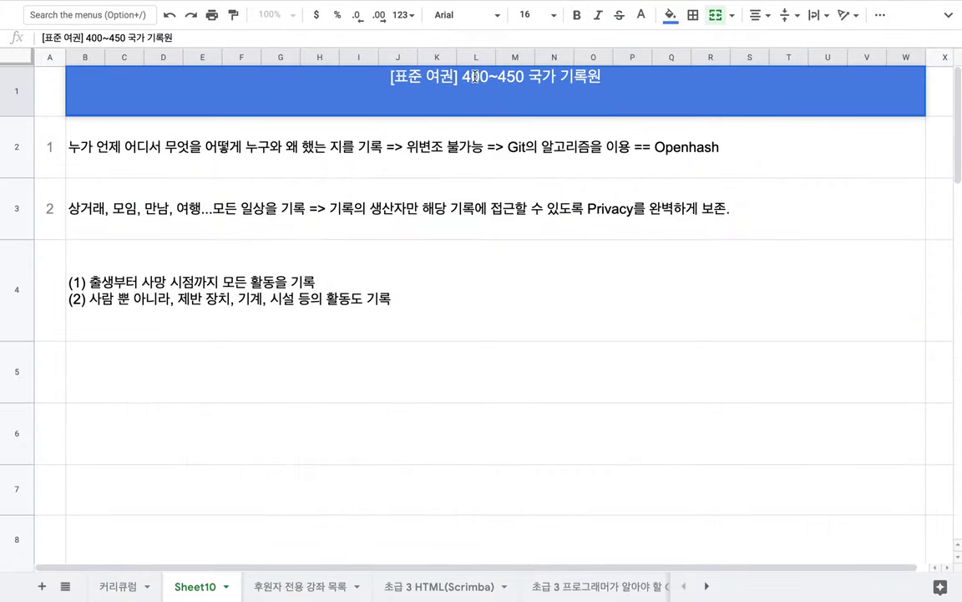
{"action": "double_click", "coordinate": [477, 76]}
{"action": "key", "text": "BackSpace"}
{"action": "type", "text": "5"}
{"action": "left_click", "coordinate": [506, 79]}
{"action": "key", "text": "BackSpace"}
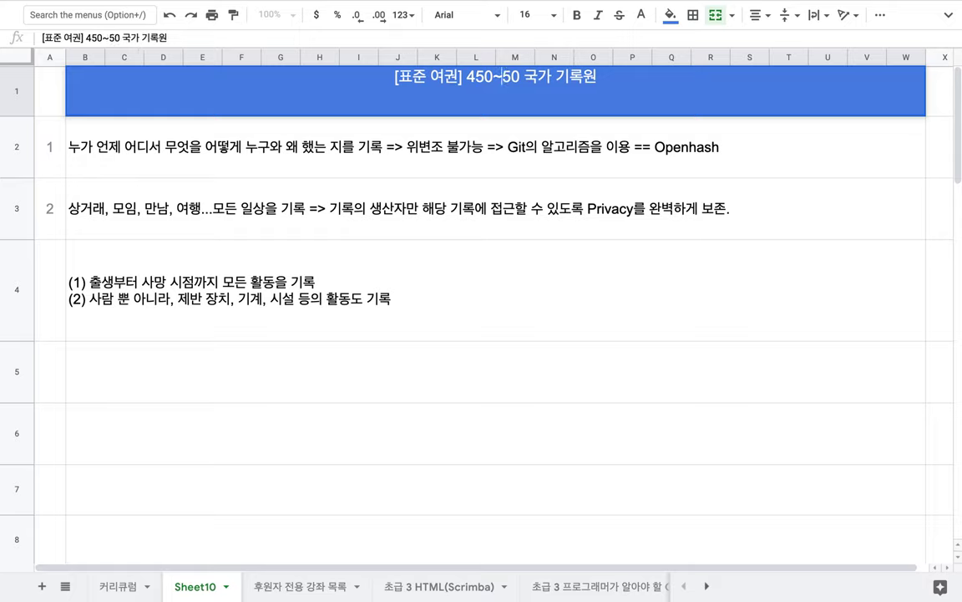
{"action": "type", "text": "0"}
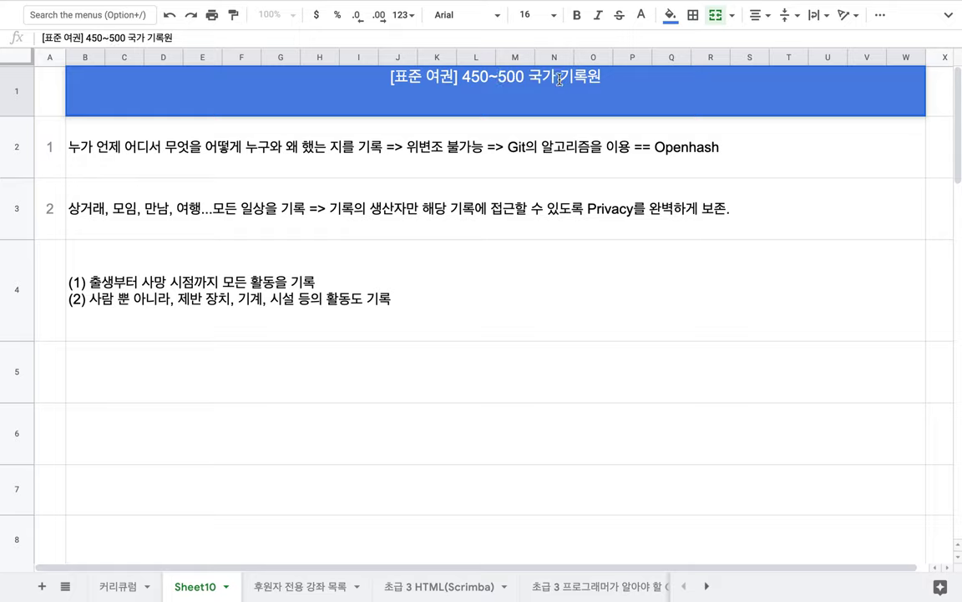
{"action": "left_click_drag", "start_coordinate": [528, 77], "coordinate": [620, 79]}
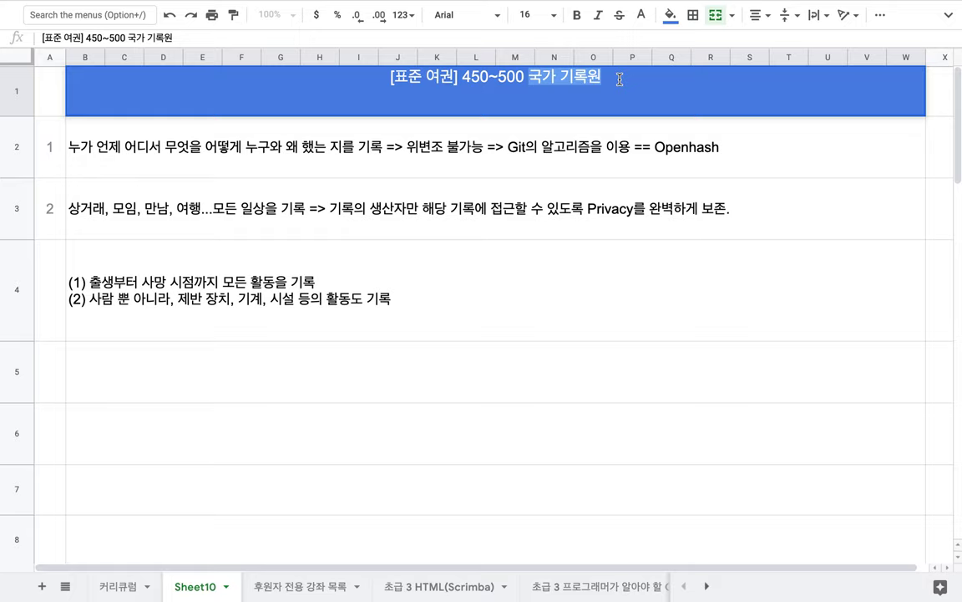
{"action": "type", "text": "교육"}
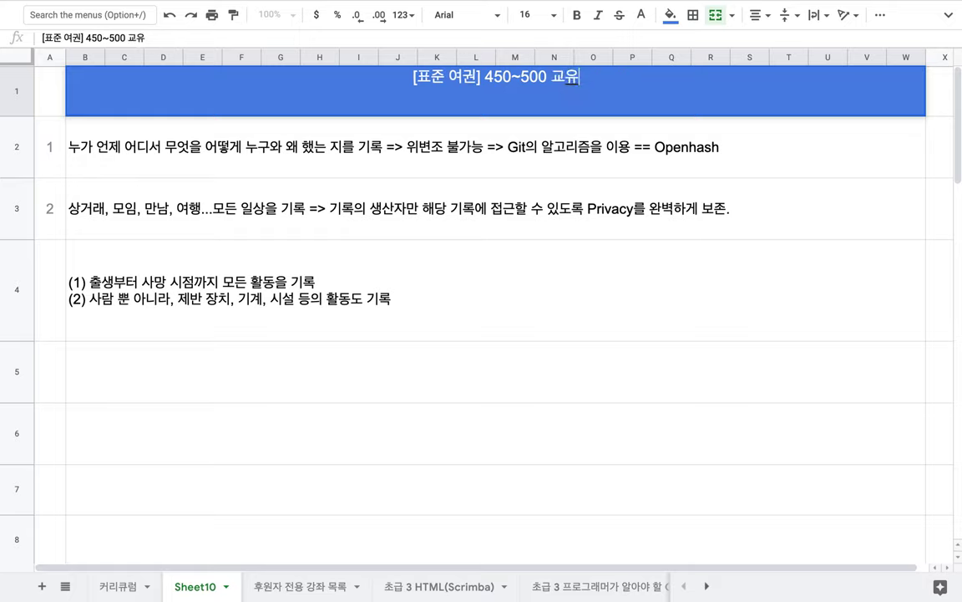
{"action": "type", "text": " 인프라"}
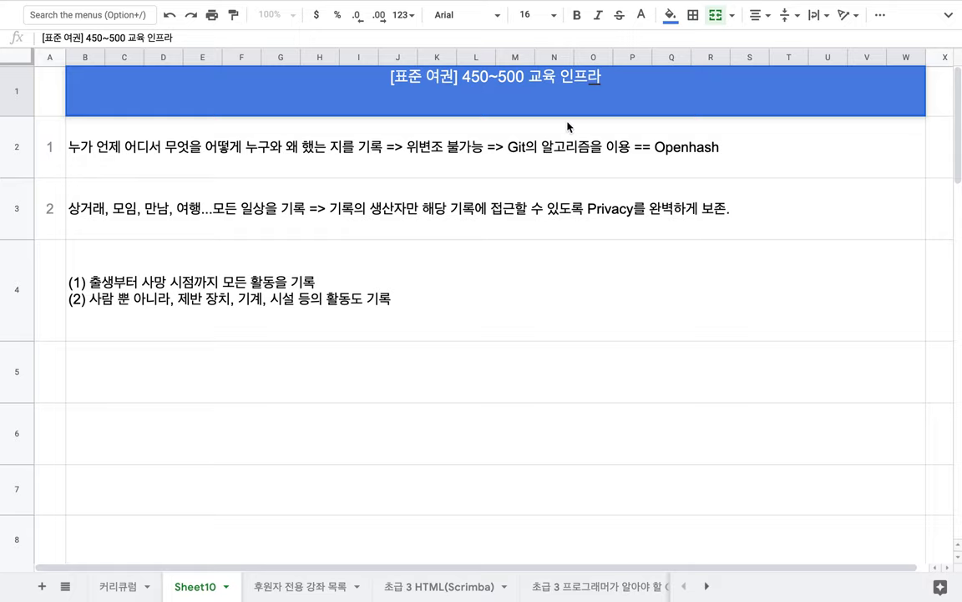
- Clear the text in column B of rows 2 to 4 and enter "모든 학교를 비대면으로 전환하는 상황을 상정" in row 2
{"action": "left_click_drag", "start_coordinate": [567, 126], "coordinate": [593, 254]}
{"action": "key", "text": "Delete"}
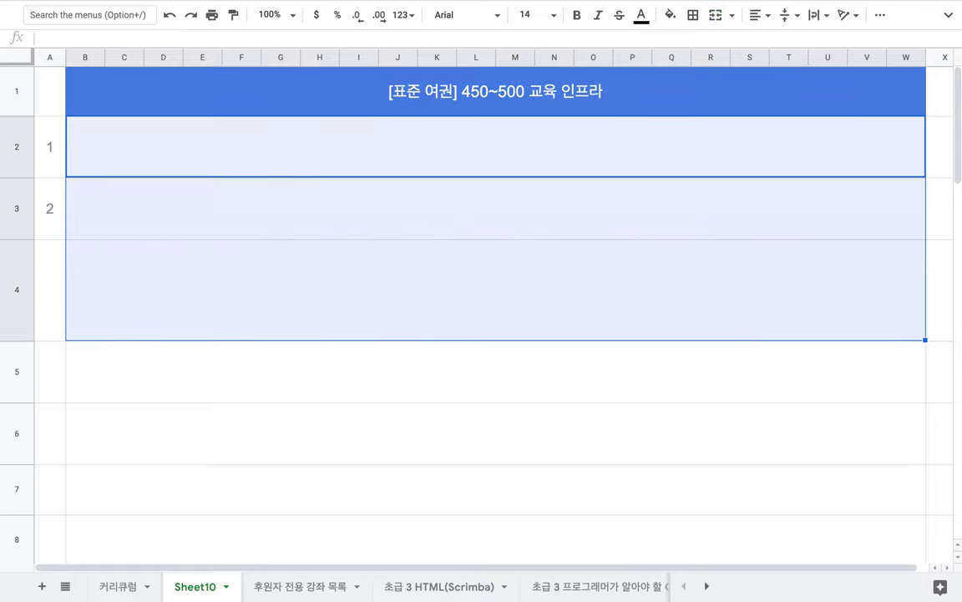
{"action": "left_click", "coordinate": [586, 167]}
{"action": "double_click", "coordinate": [587, 167]}
{"action": "type", "text": "모든 학교"}
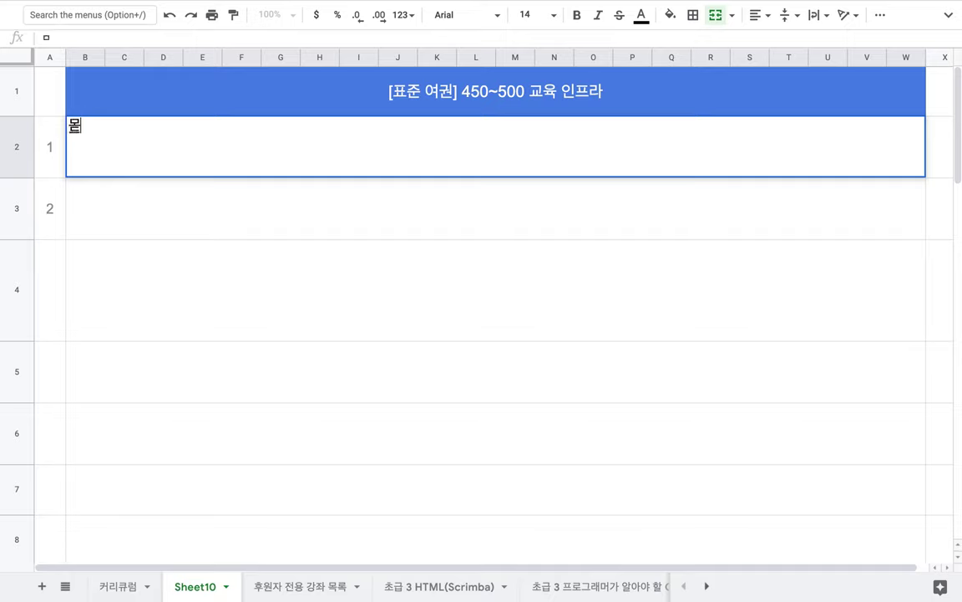
{"action": "type", "text": "를 비대ㅁ"}
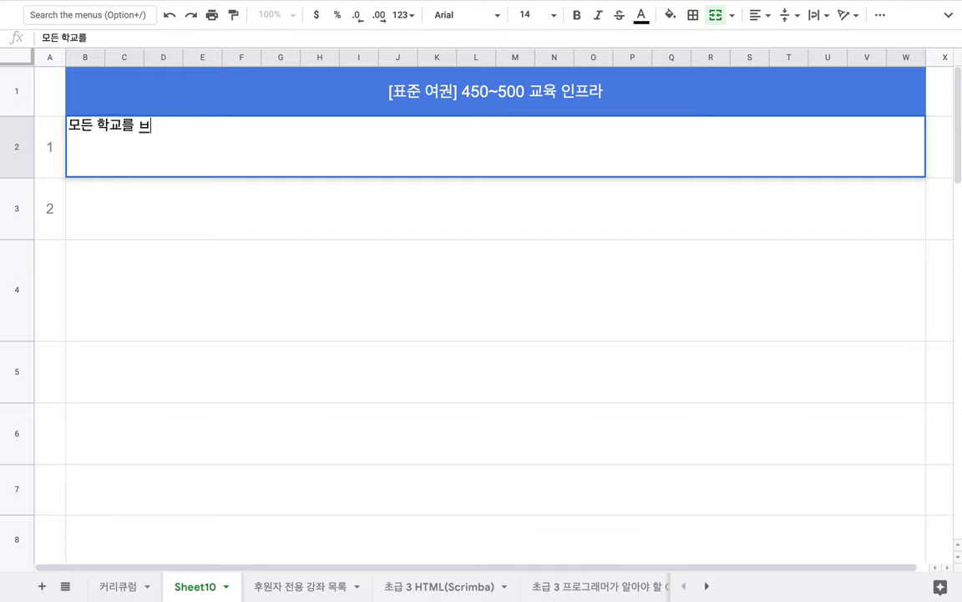
{"action": "type", "text": "면하는"}
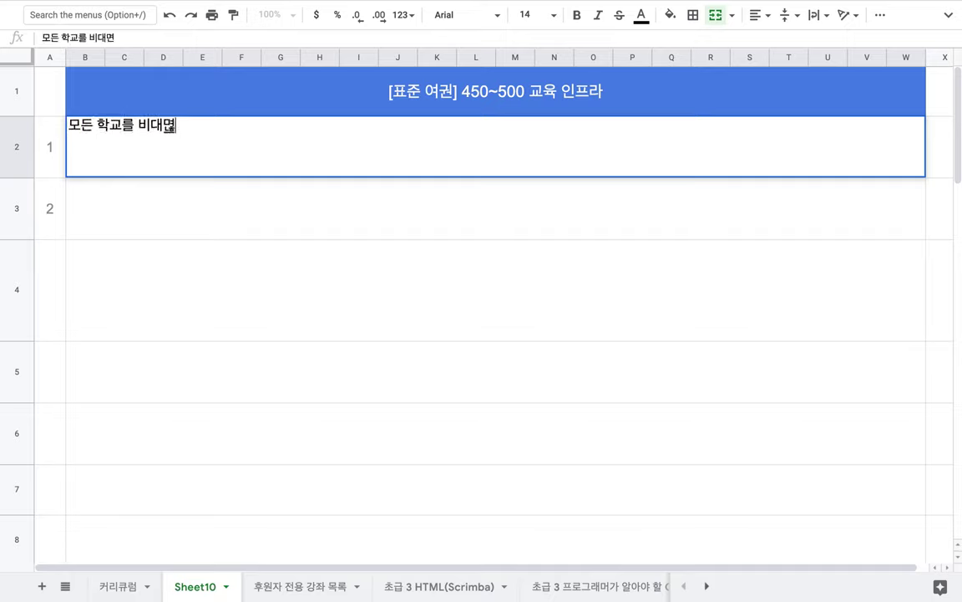
{"action": "key", "text": "BackSpace"}
{"action": "key", "text": "BackSpace"}
{"action": "key", "text": "BackSpace"}
{"action": "key", "text": "BackSpace"}
{"action": "type", "text": "으로 전"}
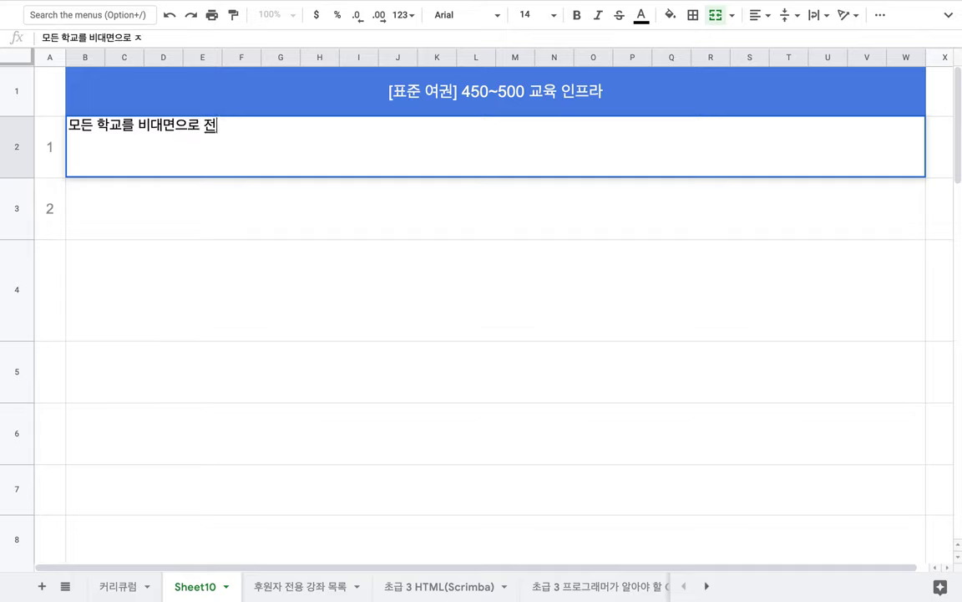
{"action": "type", "text": "환하는 사상황을 상정"}
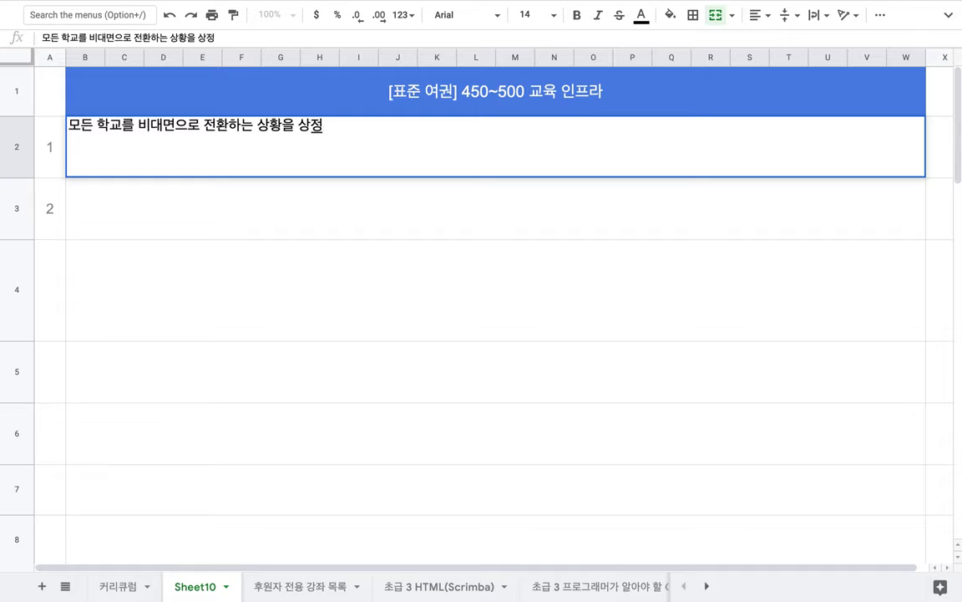
{"action": "left_click_drag", "start_coordinate": [204, 126], "coordinate": [310, 125]}
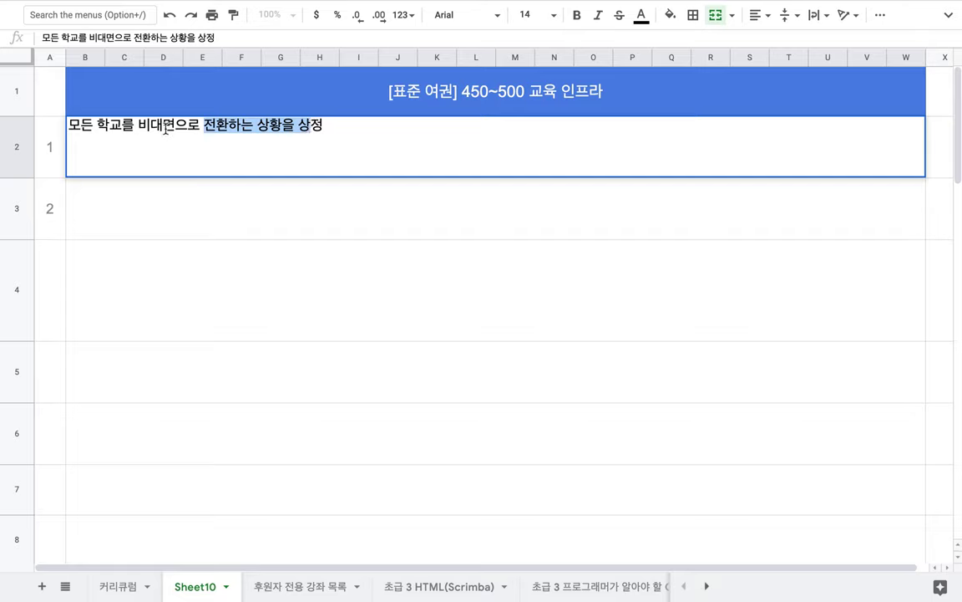
{"action": "left_click", "coordinate": [136, 127]}
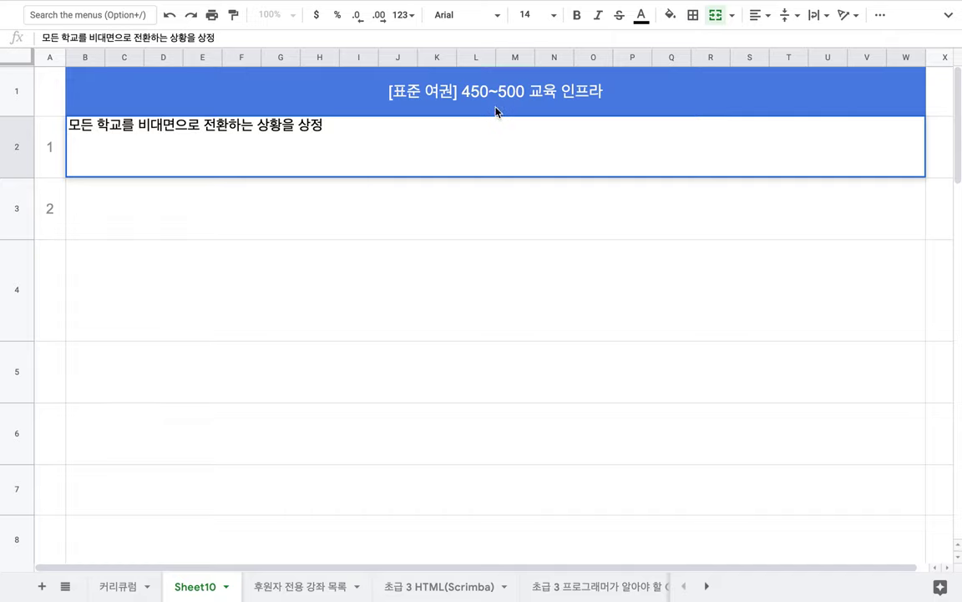
{"action": "double_click", "coordinate": [577, 93]}
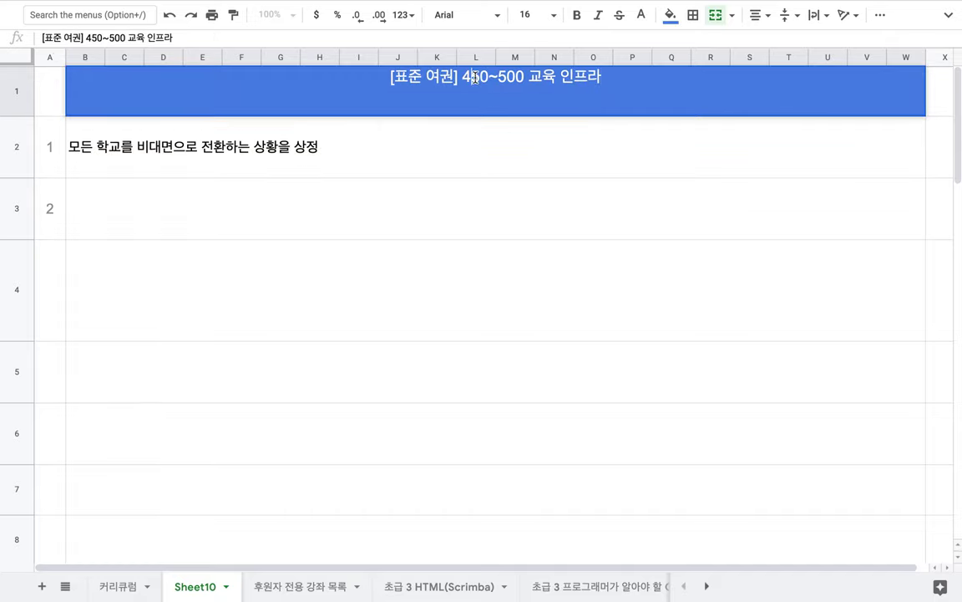
{"action": "left_click_drag", "start_coordinate": [470, 77], "coordinate": [533, 79]}
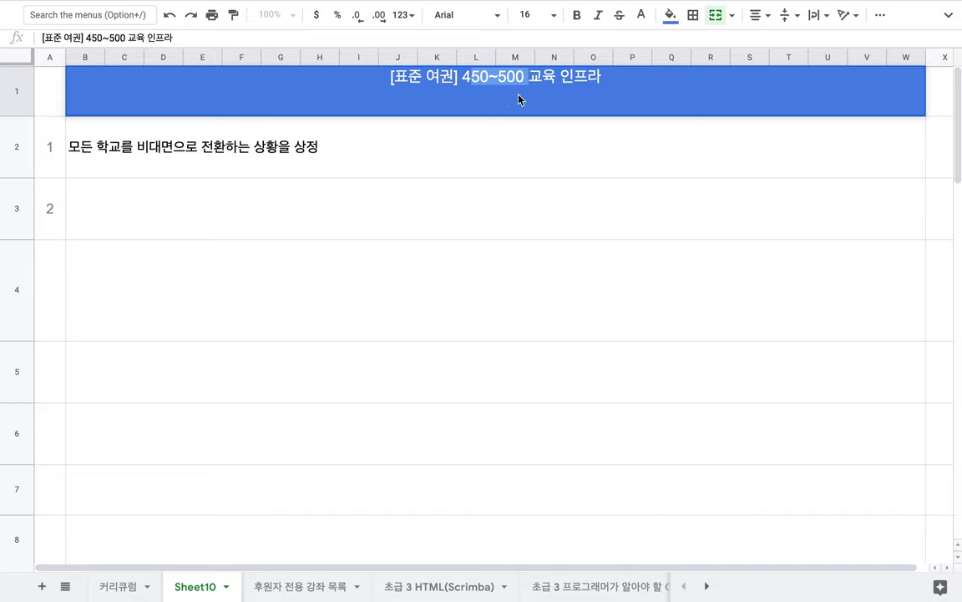
- Append ": 유치원을 제외한 모든 학교" to the end of the text in row 2
{"action": "double_click", "coordinate": [410, 157]}
{"action": "type", "text": ": "}
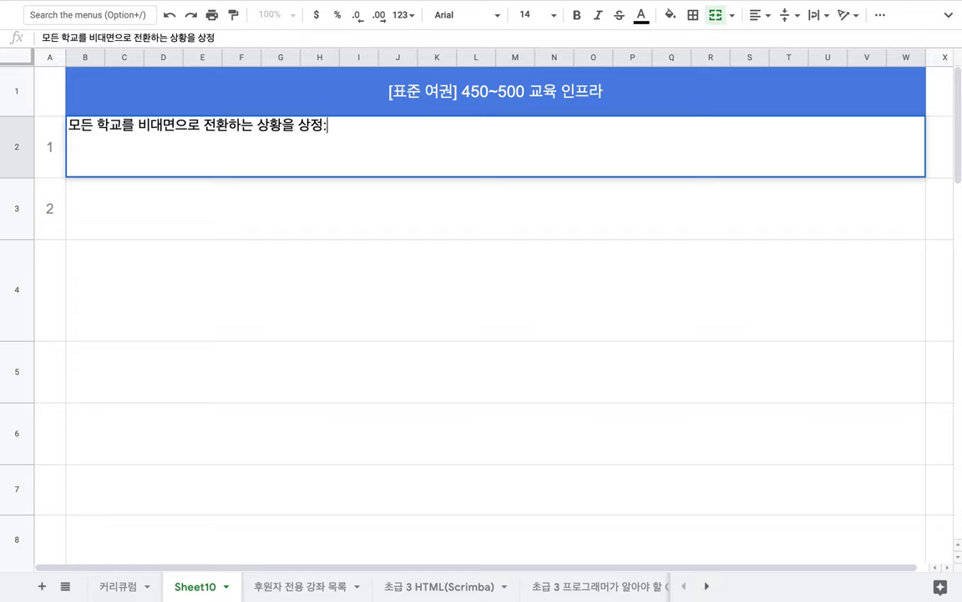
{"action": "type", "text": "유치원을 "}
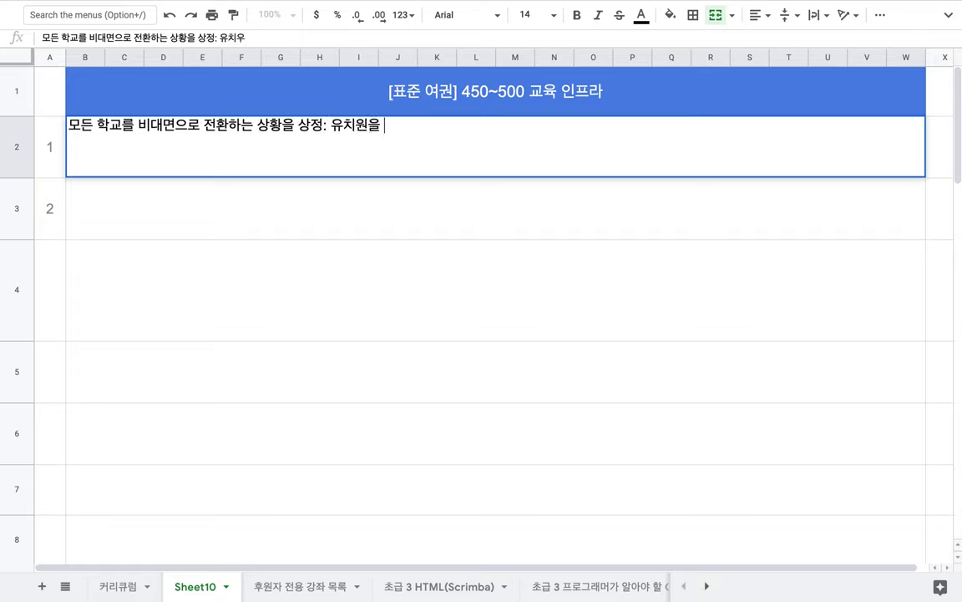
{"action": "type", "text": "제오한 모든 "}
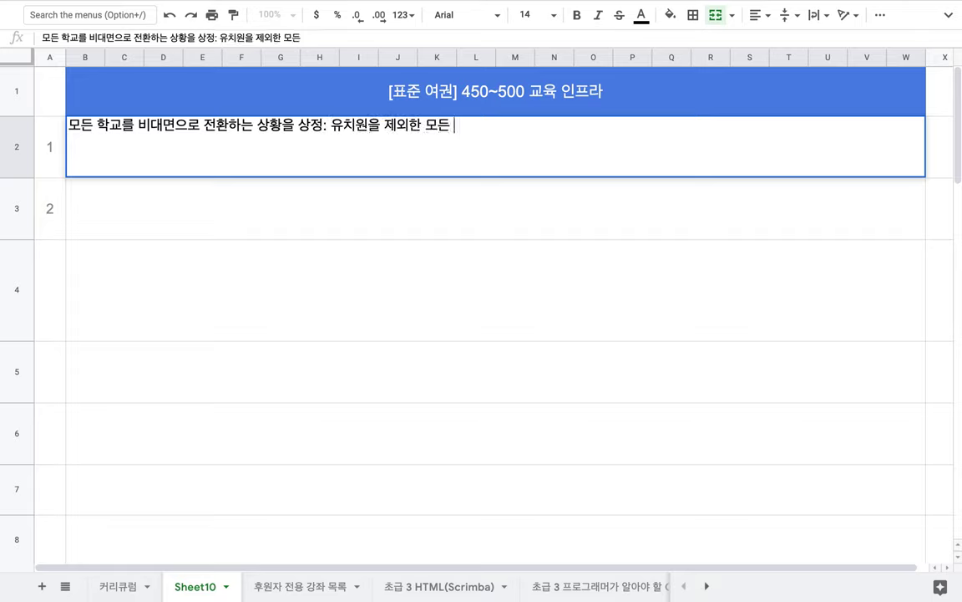
{"action": "type", "text": "학교"}
- Enter "학교의 울타리를 국가에서 세계로 확장: 모든 국가가 하나의 학교를 공유." in the merged cell of row 3
{"action": "left_click", "coordinate": [338, 220]}
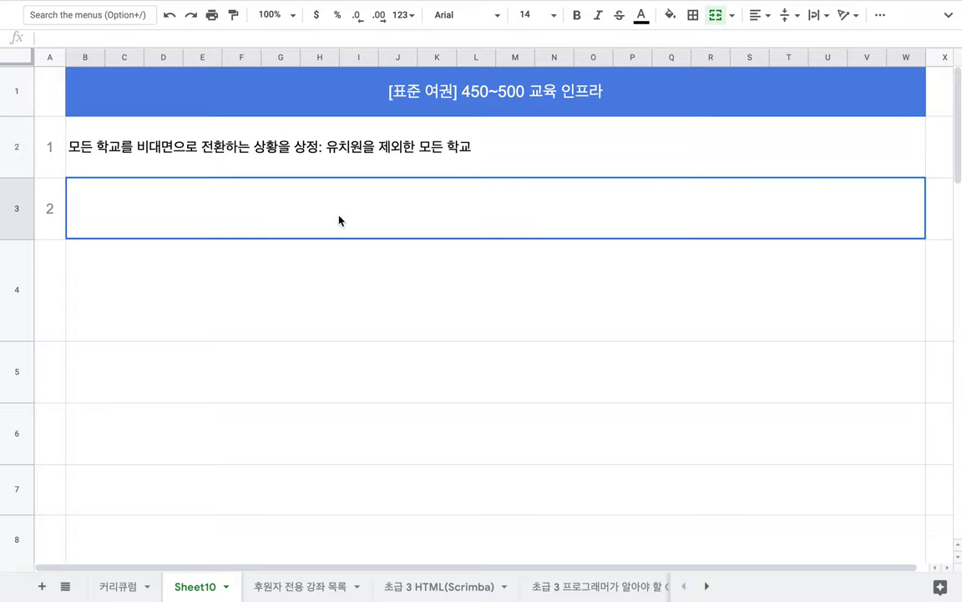
{"action": "type", "text": "학교의"}
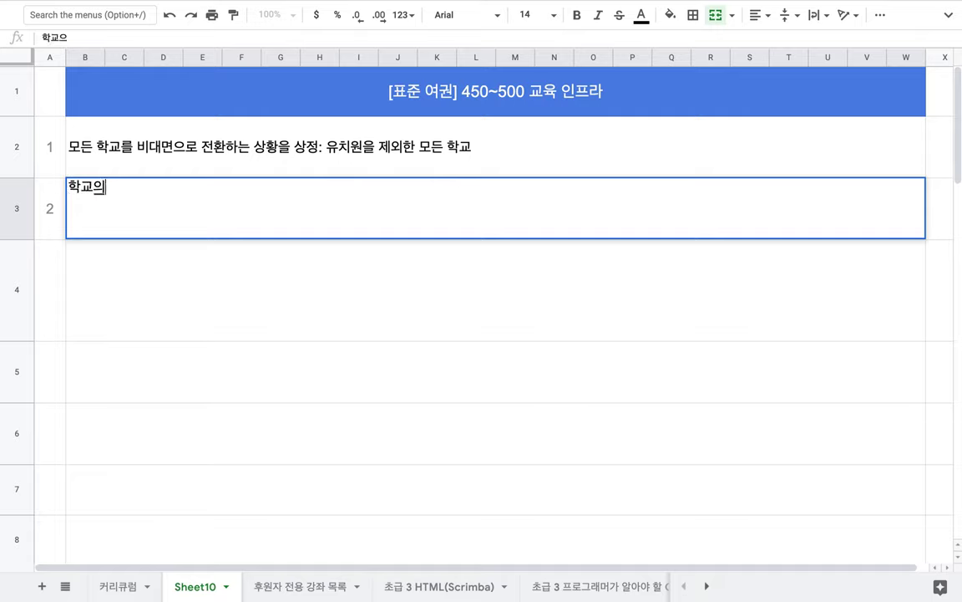
{"action": "type", "text": " 울타리를 국가에서 세"}
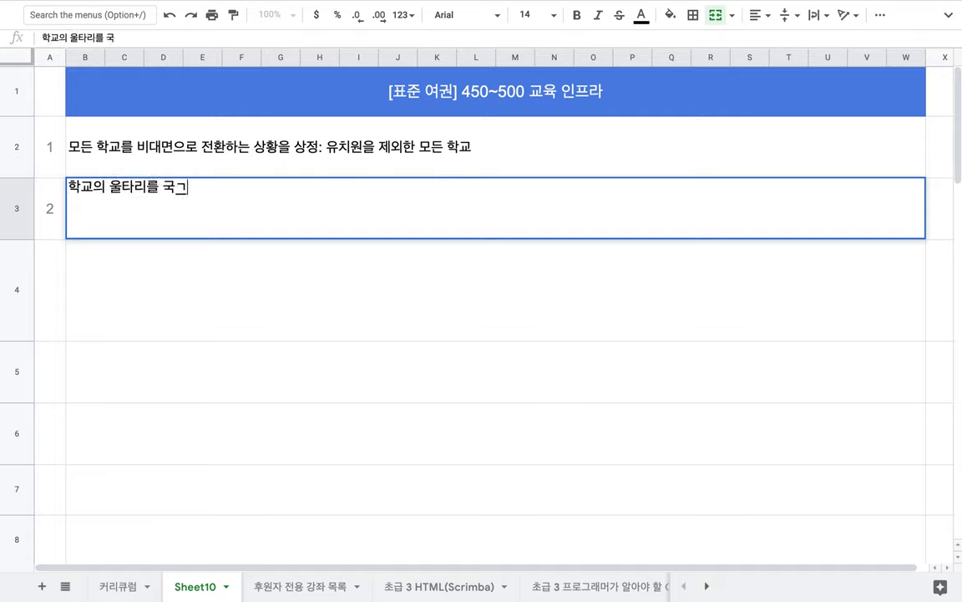
{"action": "type", "text": "계로 "}
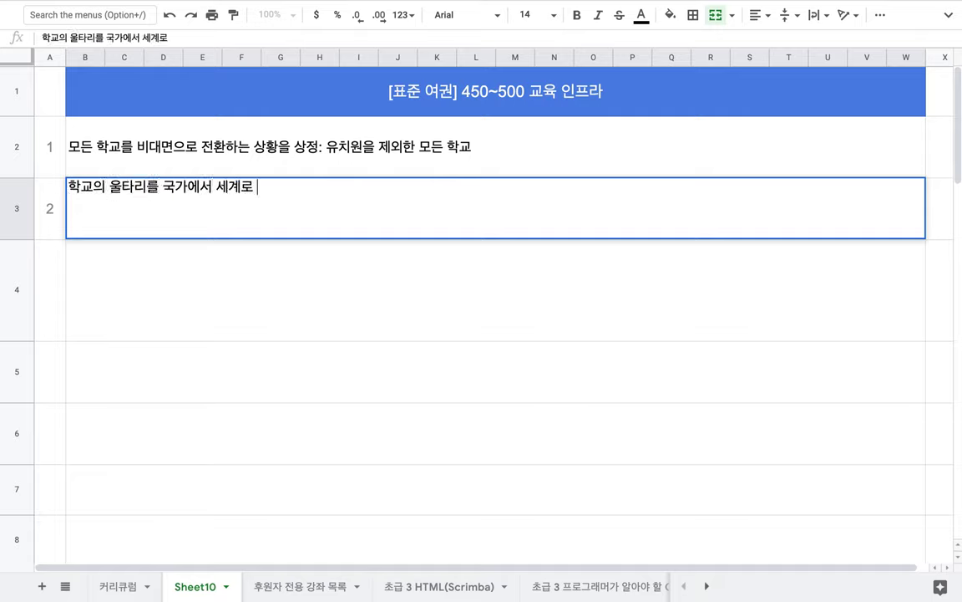
{"action": "type", "text": "확장"}
{"action": "type", "text": "모든 "}
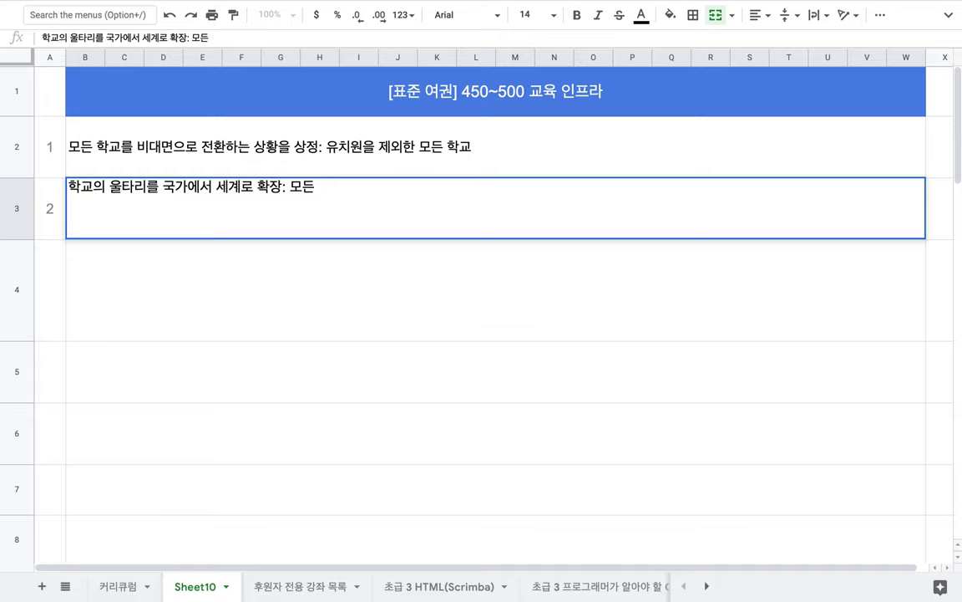
{"action": "type", "text": "국가"}
{"action": "type", "text": "가 하"}
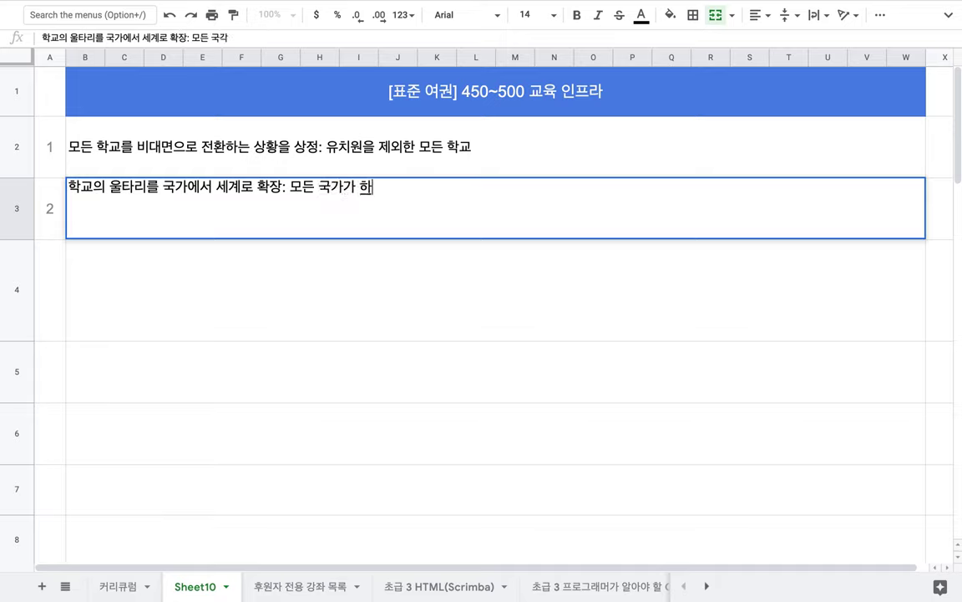
{"action": "type", "text": "나의 학교를 공유"}
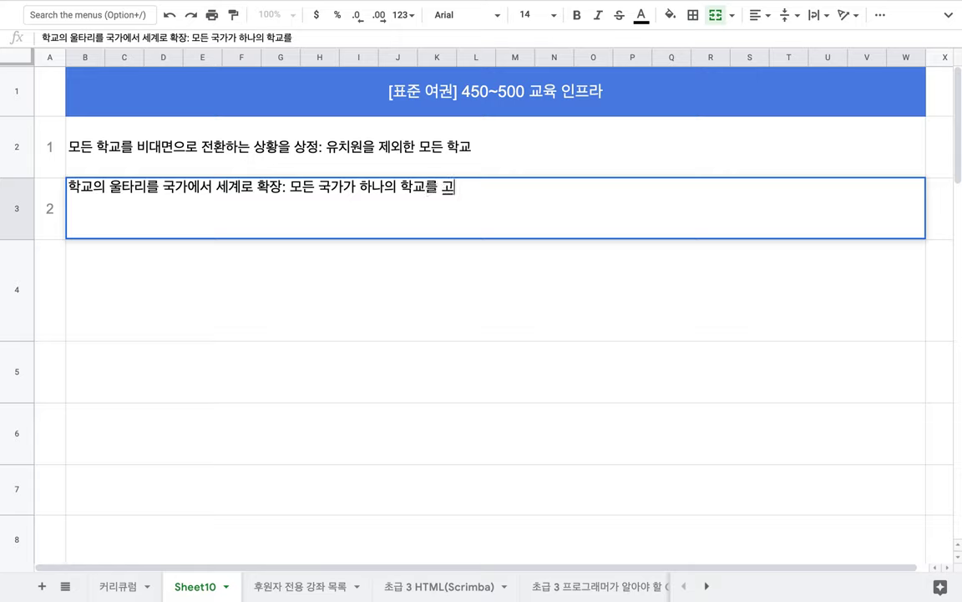
{"action": "type", "text": ". 한 ㅂ"}
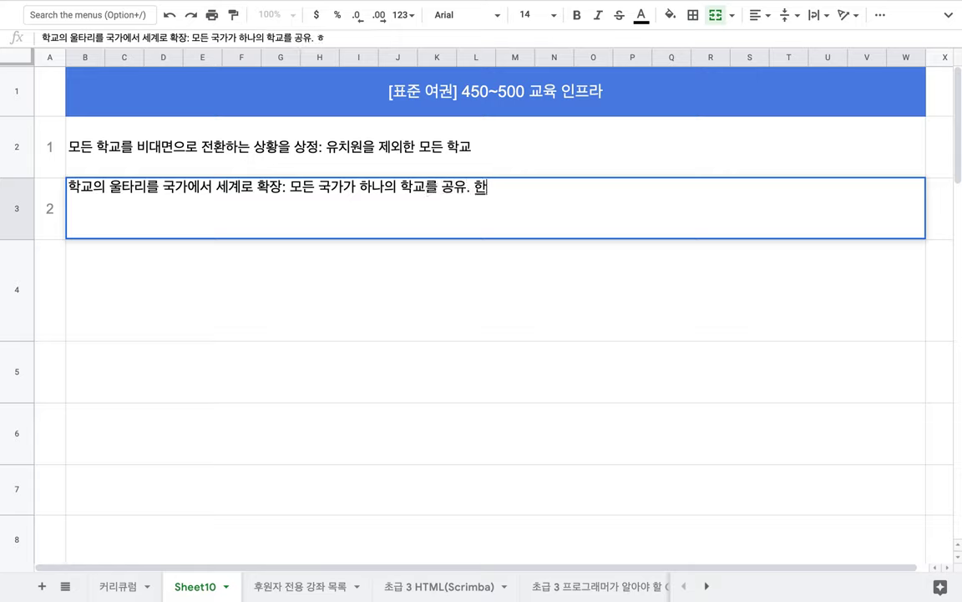
- Continue the row 3 text with the example "가령, 한 반에 중국, 일본, 프랑스, 한국....+ 학습 지도자 그룹"
{"action": "key", "text": "BackSpace"}
{"action": "key", "text": "BackSpace"}
{"action": "key", "text": "BackSpace"}
{"action": "type", "text": "개가령, 한 반ㅇㅔ "}
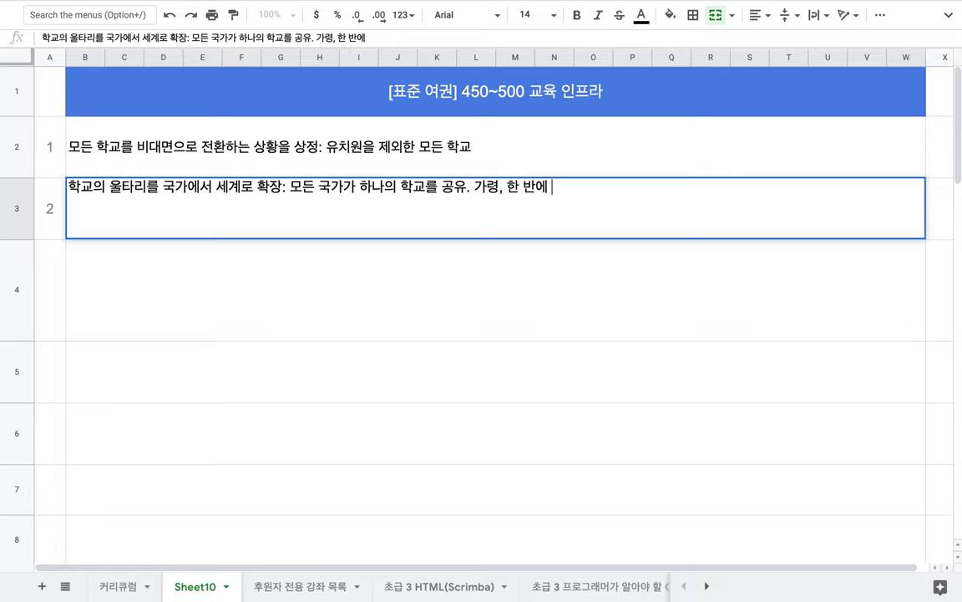
{"action": "type", "text": "중국, 일본, "}
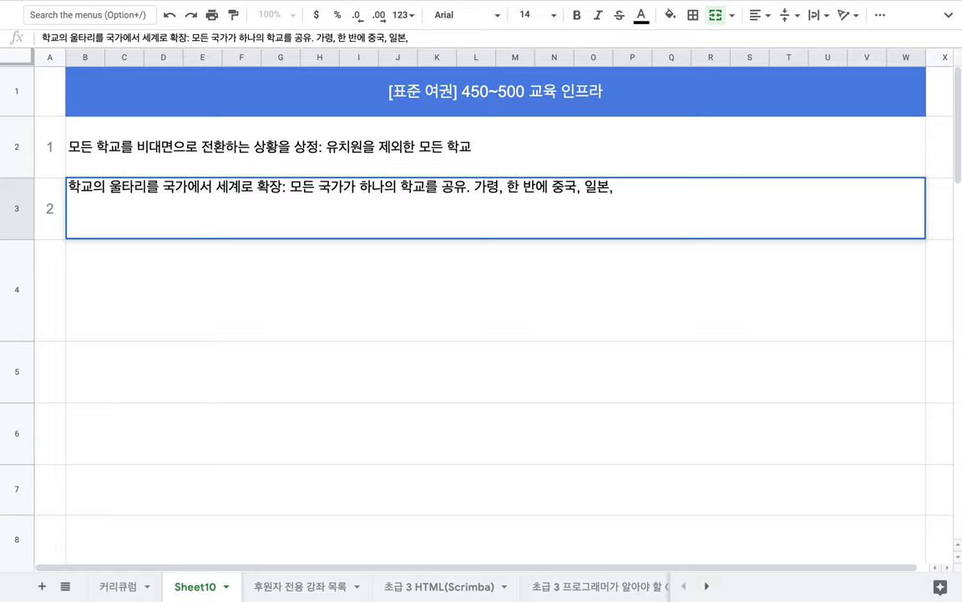
{"action": "type", "text": "프랑스, 한"}
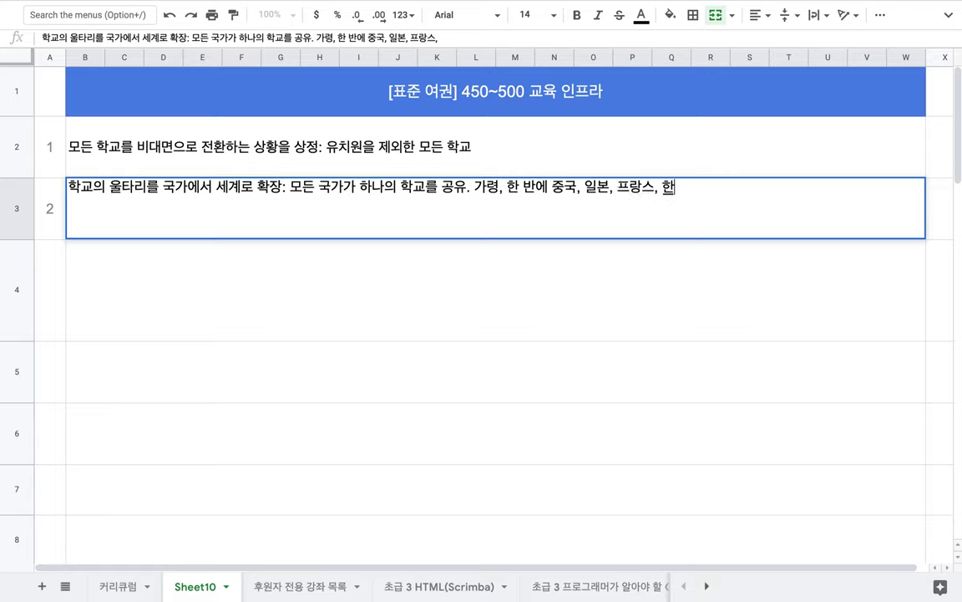
{"action": "type", "text": "국...."}
{"action": "type", "text": "+ 학습 ㅈ"}
{"action": "type", "text": "지도자 그루"}
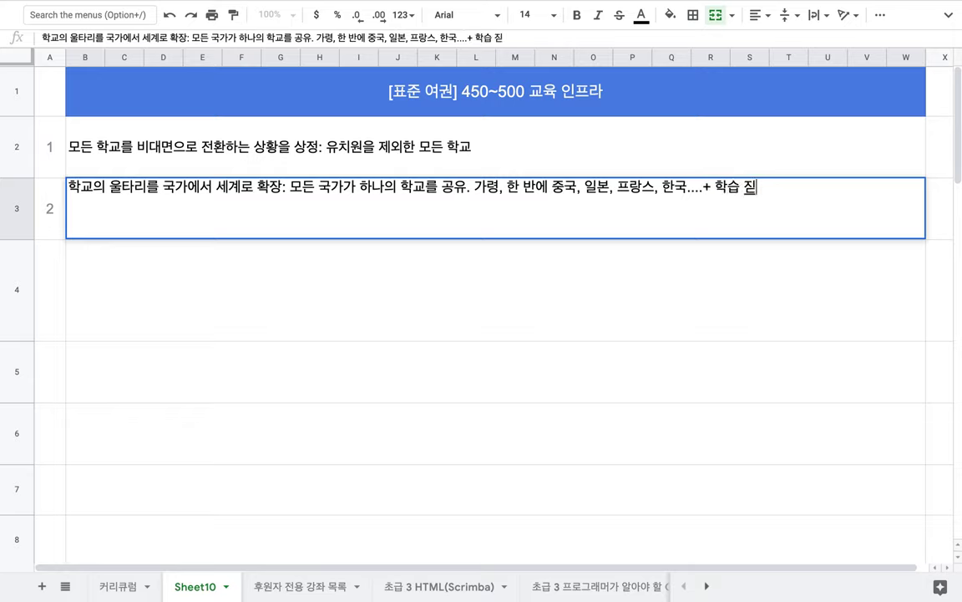
{"action": "type", "text": "ㅂ"}
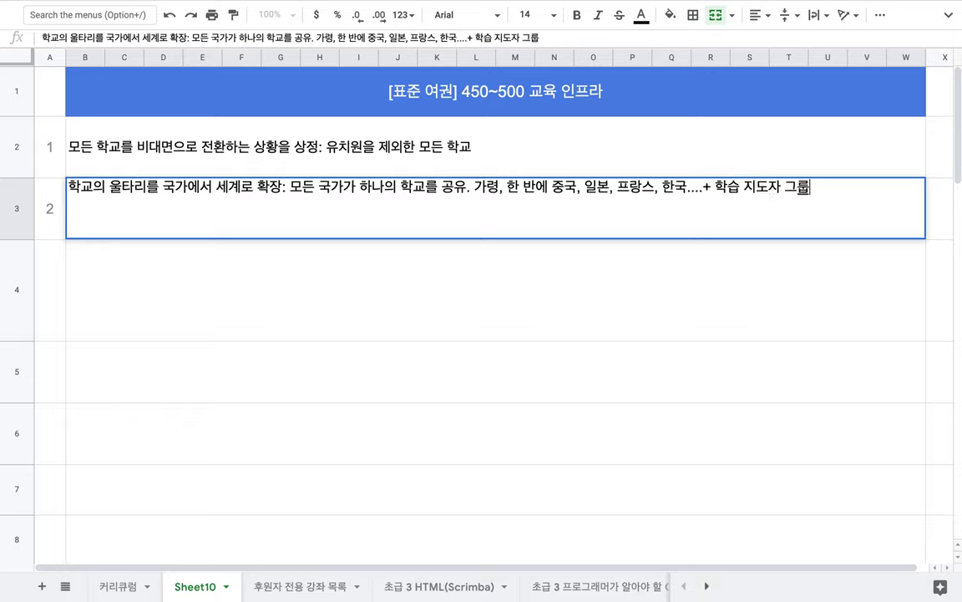
- Append "=> 개개인의 학습 성과를 관찰, 분석 => 진로를 추천 => 취업도 추천" to the end of the row 3 text
{"action": "type", "text": " => 개개인의 학습"}
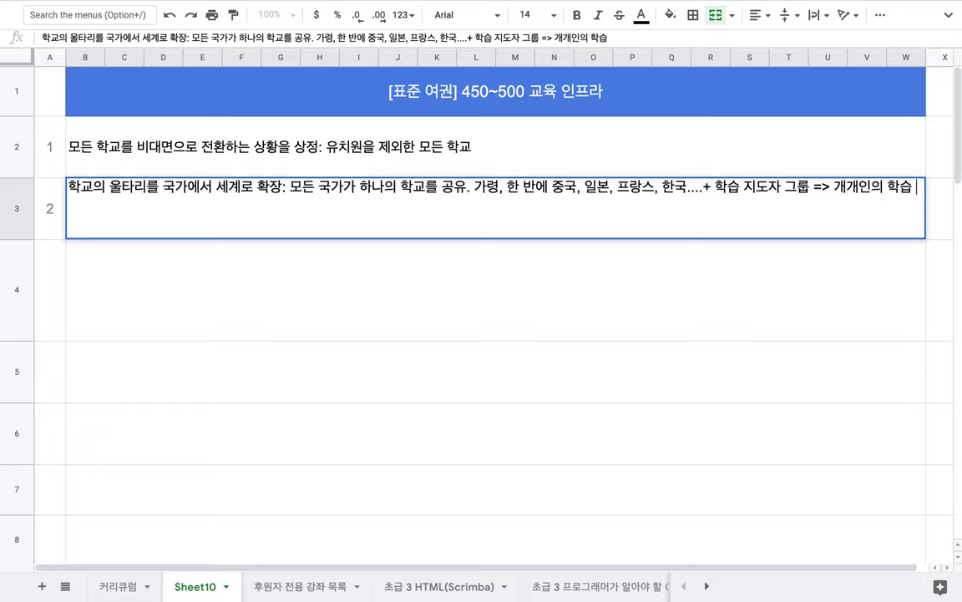
{"action": "type", "text": " 성과를 관"}
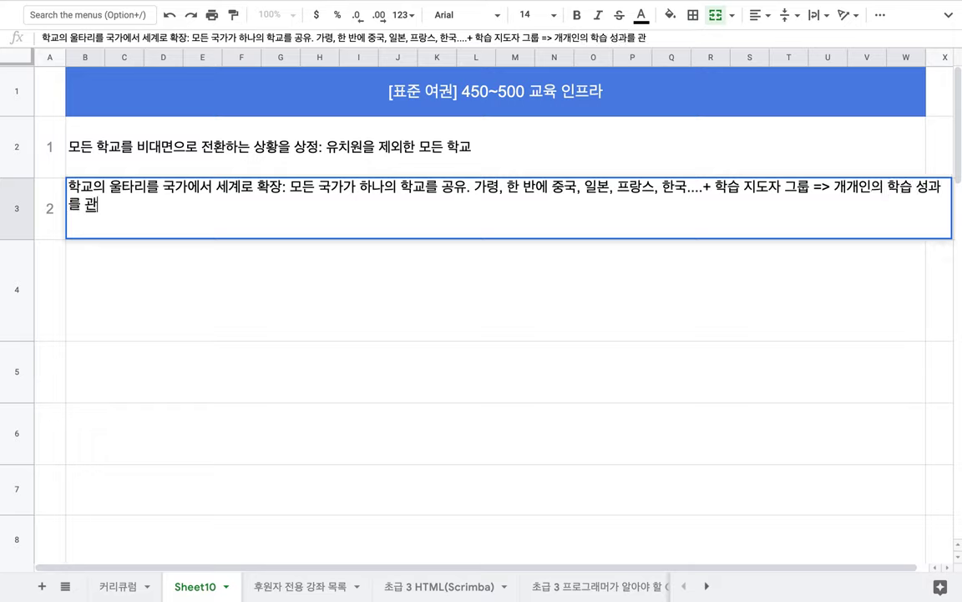
{"action": "type", "text": "찰, 분석 => "}
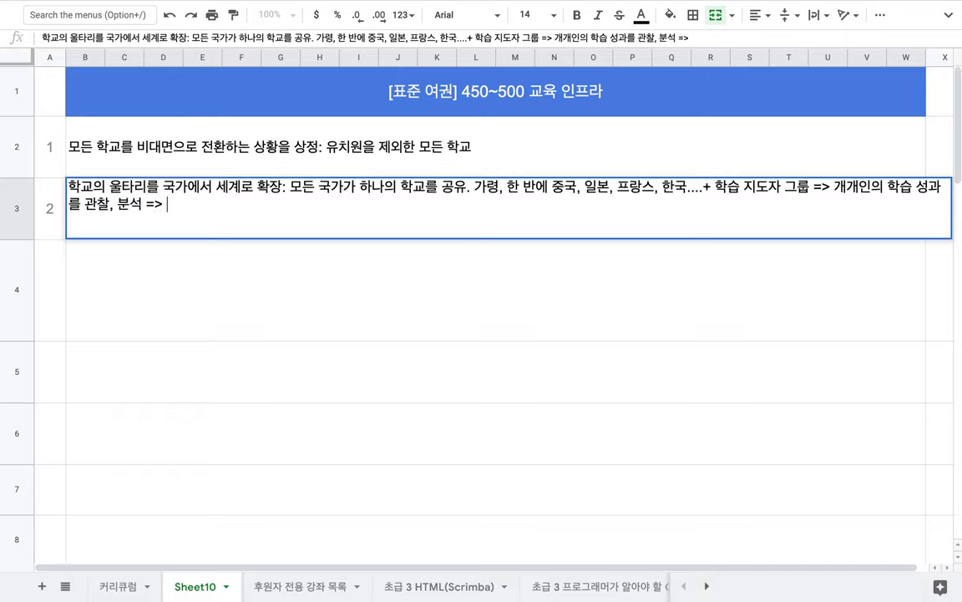
{"action": "type", "text": "진롤를 추천 =>"}
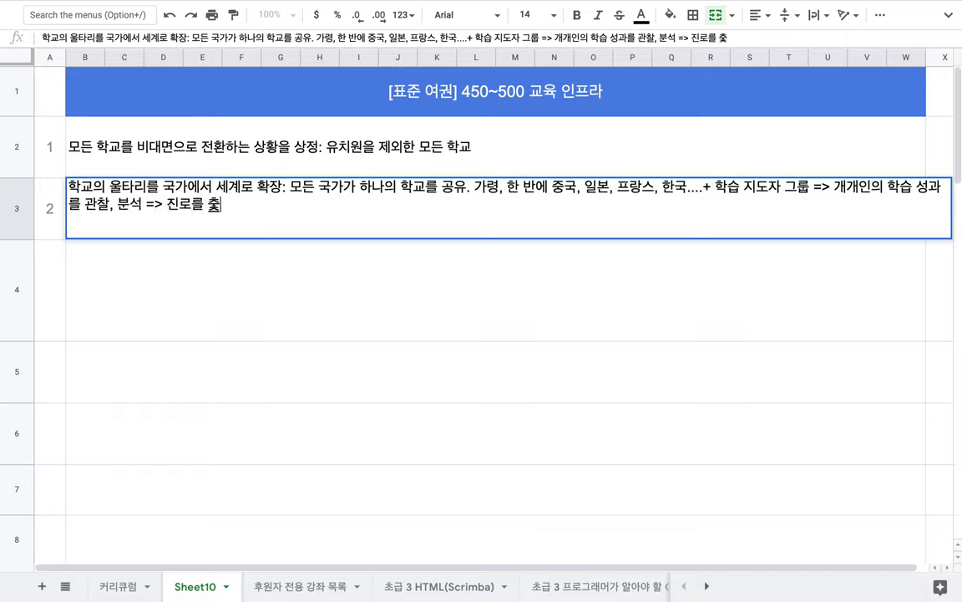
{"action": "type", "text": " 취업도 추"}
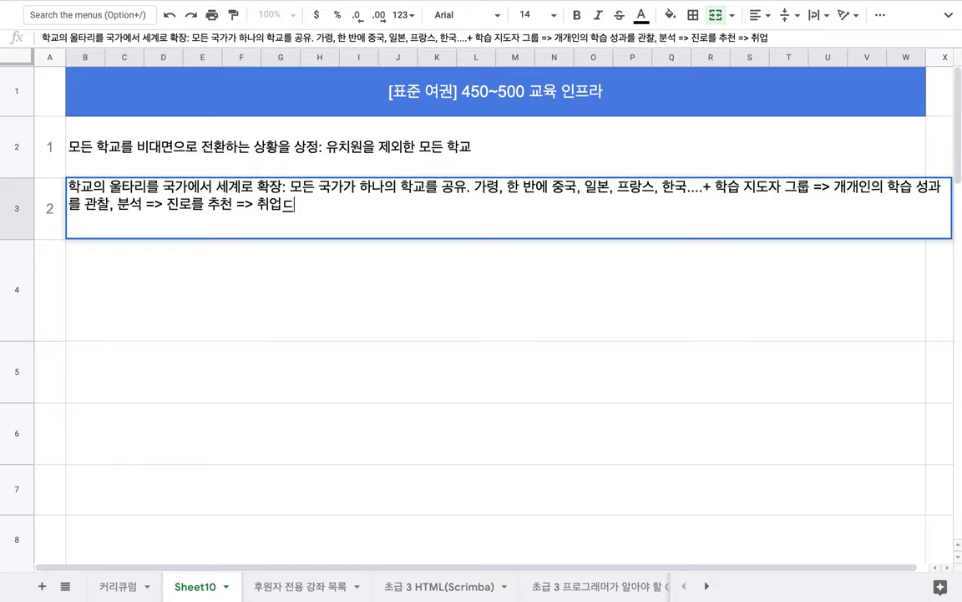
{"action": "type", "text": "천"}
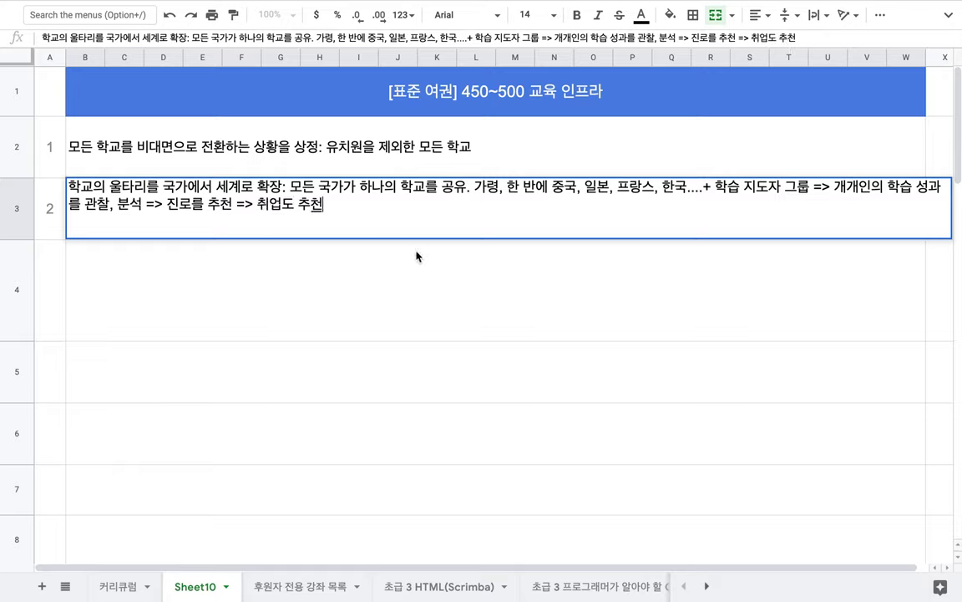
{"action": "key", "text": "Return"}
- Enter "코딩 매커니즘 + ML" in the merged cell of row 4
{"action": "type", "text": "코딩 "}
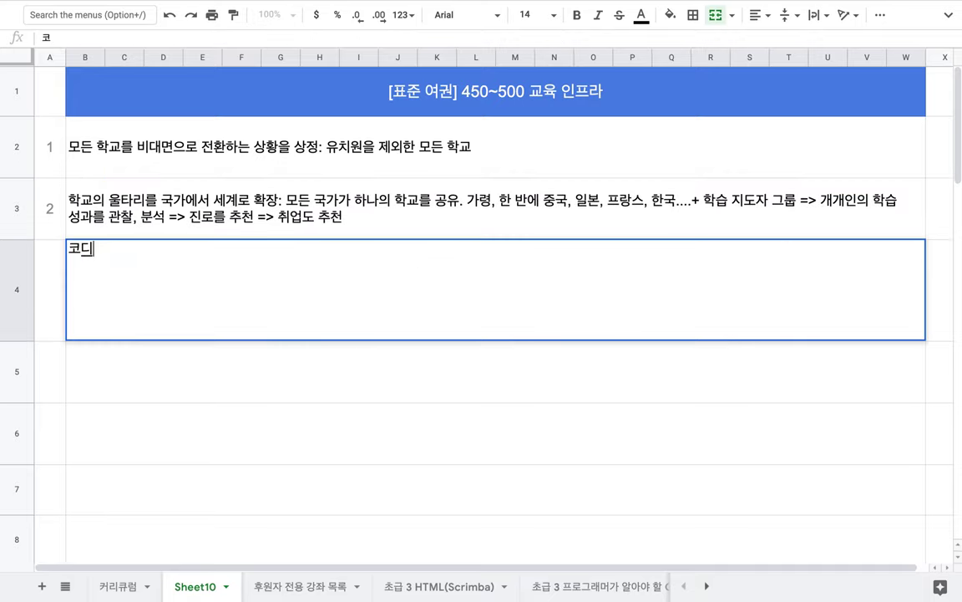
{"action": "type", "text": "매커 | ㅈ="}
{"action": "key", "text": "BackSpace"}
{"action": "key", "text": "BackSpace"}
{"action": "key", "text": "BackSpace"}
{"action": "key", "text": "BackSpace"}
{"action": "key", "text": "BackSpace"}
{"action": "type", "text": "니"}
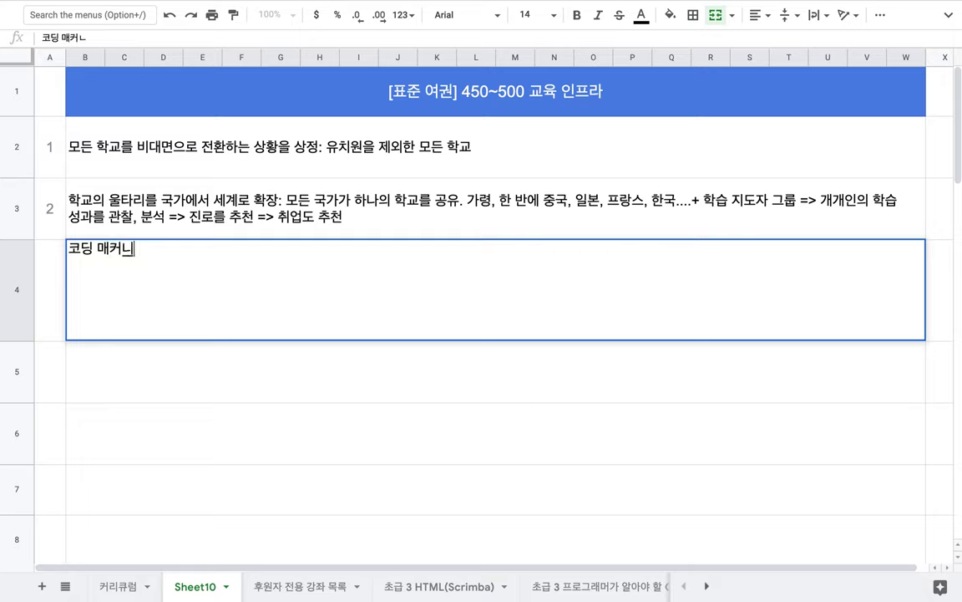
{"action": "type", "text": "즘 + ML"}
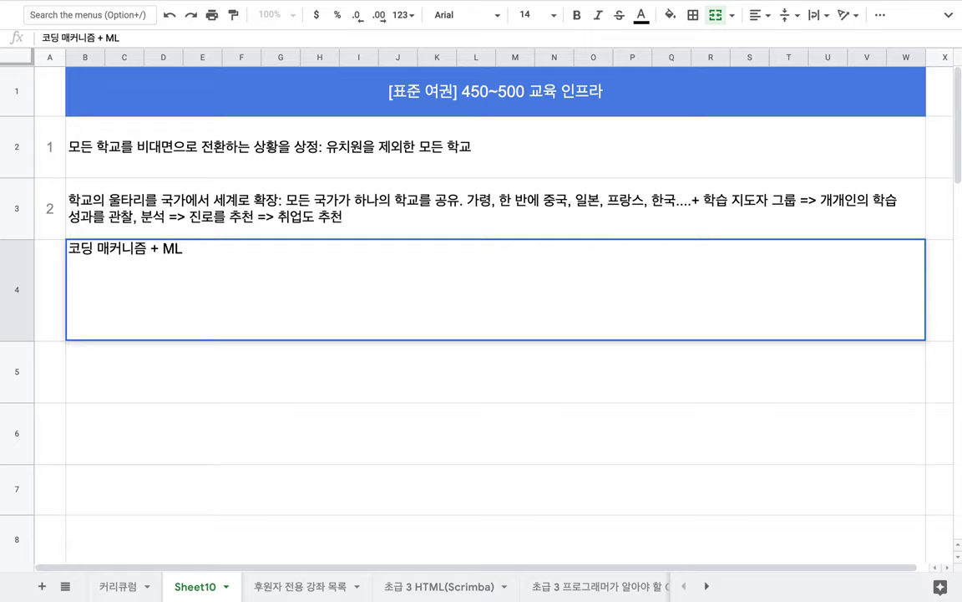
{"action": "double_click", "coordinate": [172, 247]}
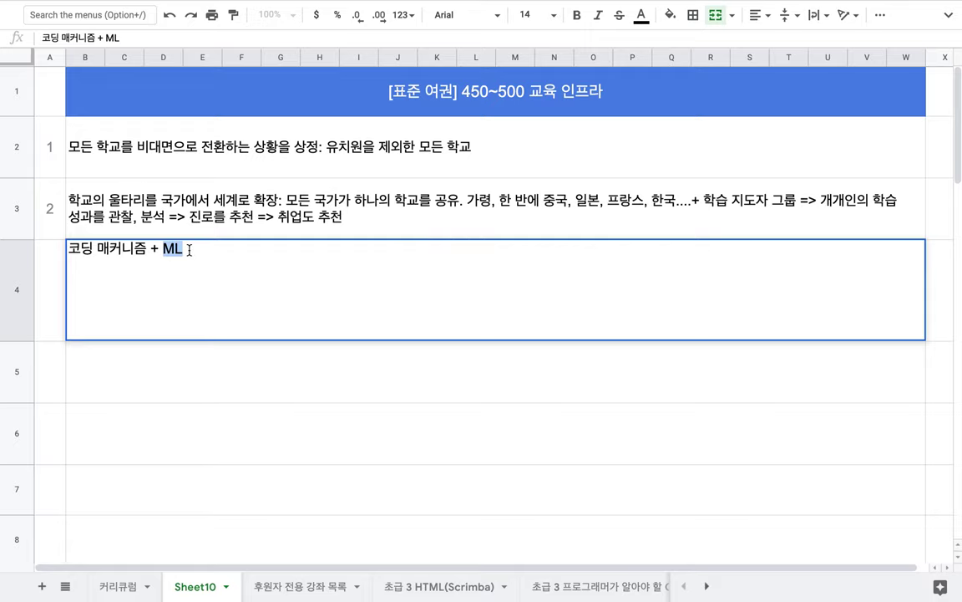
{"action": "double_click", "coordinate": [245, 226]}
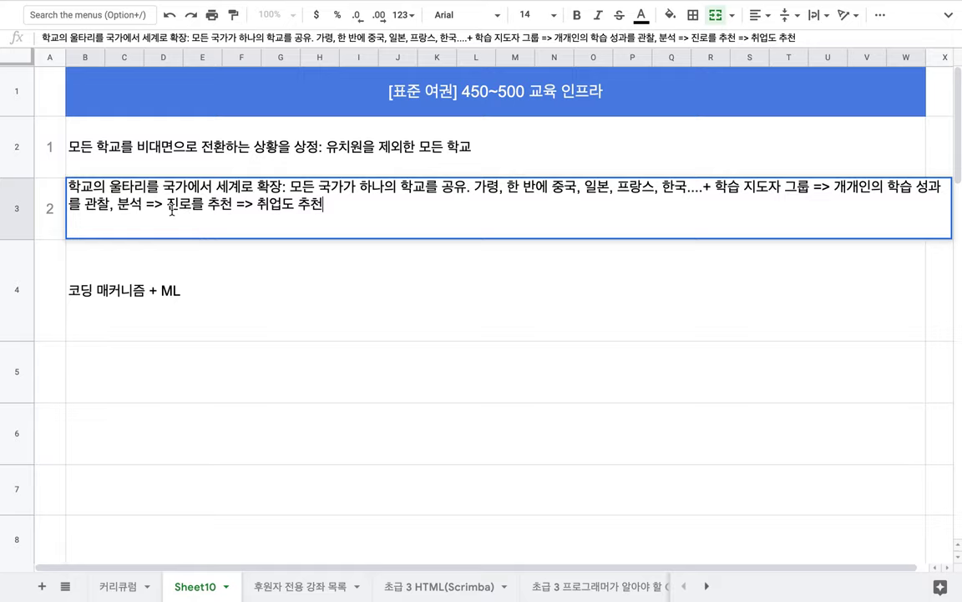
- Append "=> 개개인의 적성과 능력을 평가 + 학급을 구성" to the end of the row 4 text
{"action": "double_click", "coordinate": [206, 292]}
{"action": "type", "text": "=> "}
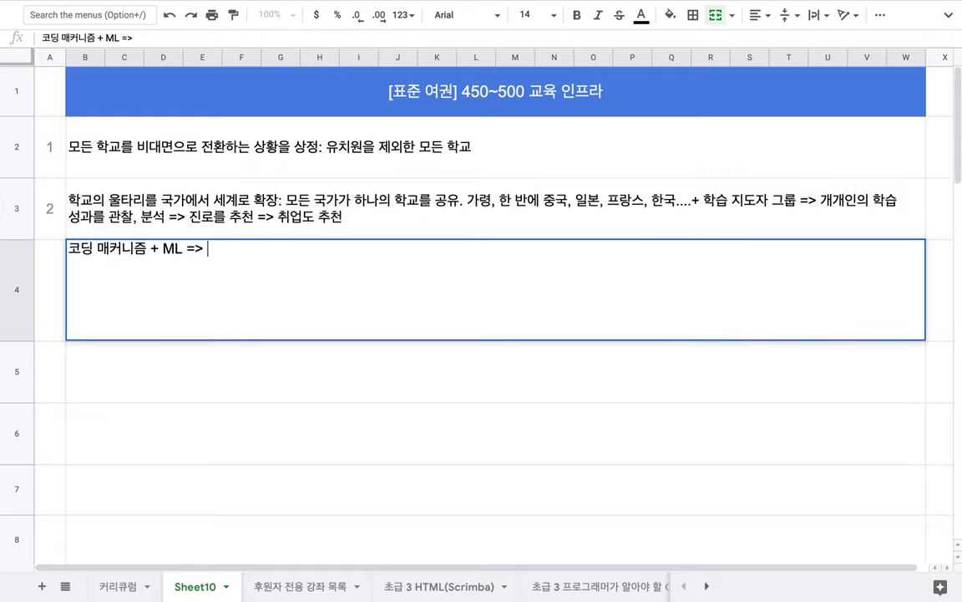
{"action": "type", "text": "rodls"}
{"action": "key", "text": "BackSpace"}
{"action": "key", "text": "BackSpace"}
{"action": "key", "text": "BackSpace"}
{"action": "key", "text": "BackSpace"}
{"action": "key", "text": "BackSpace"}
{"action": "type", "text": "갱개인의 적성과 ㄴ"}
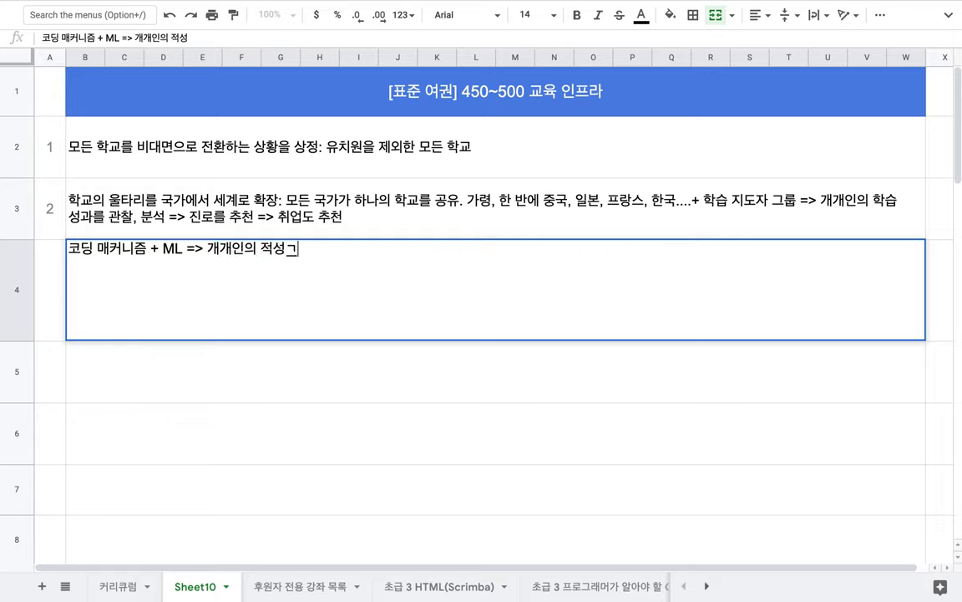
{"action": "type", "text": "능력을 평가 "}
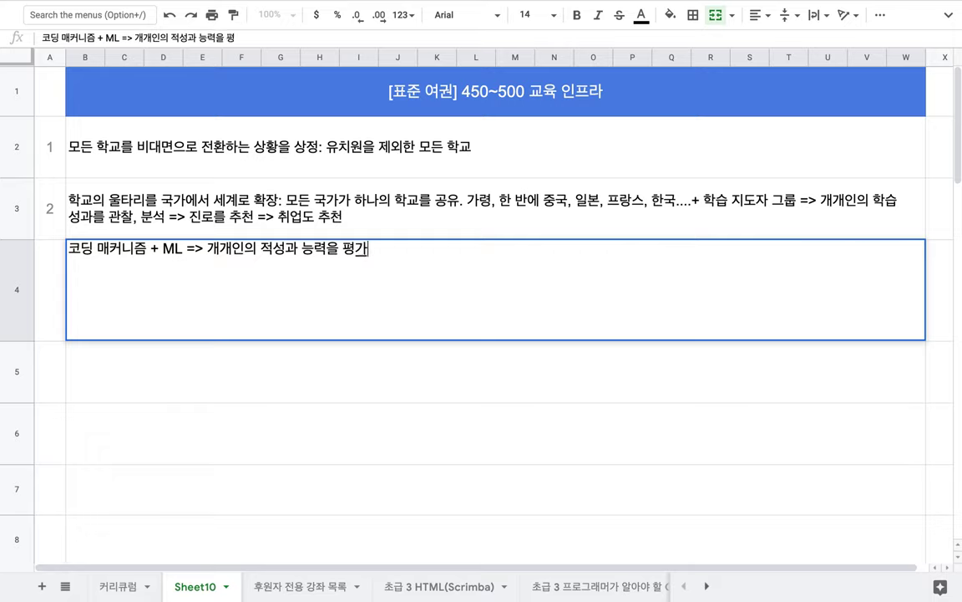
{"action": "type", "text": "+ 학급을 "}
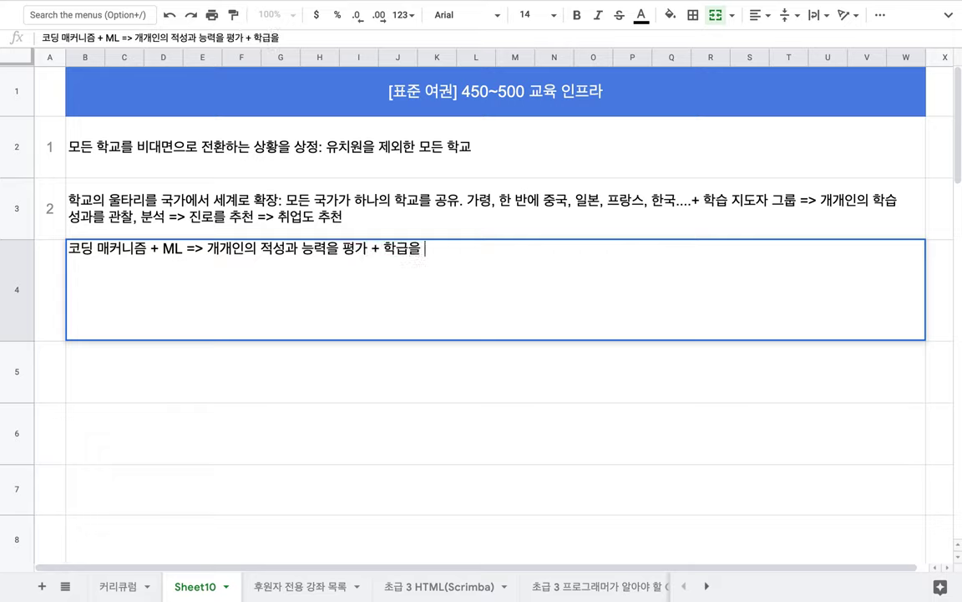
{"action": "type", "text": "구성"}
- In the row 4 text, insert "비슷한 능력과 취향의 학습자들로" before "학급을 구성" and add "(글로벌)" at the end
{"action": "left_click", "coordinate": [384, 249]}
{"action": "type", "text": "비슷한 ㄴ"}
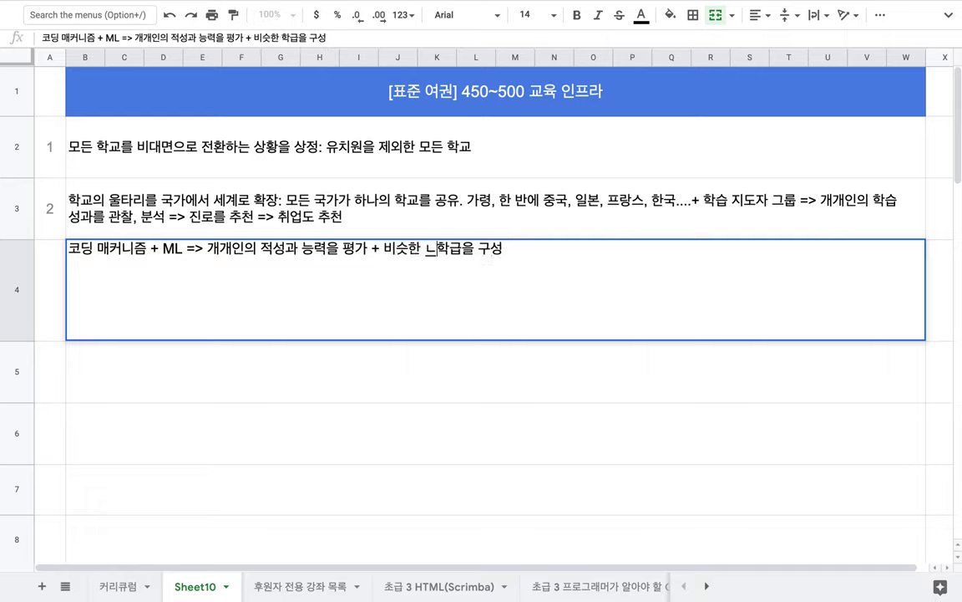
{"action": "type", "text": "능력과 취향"}
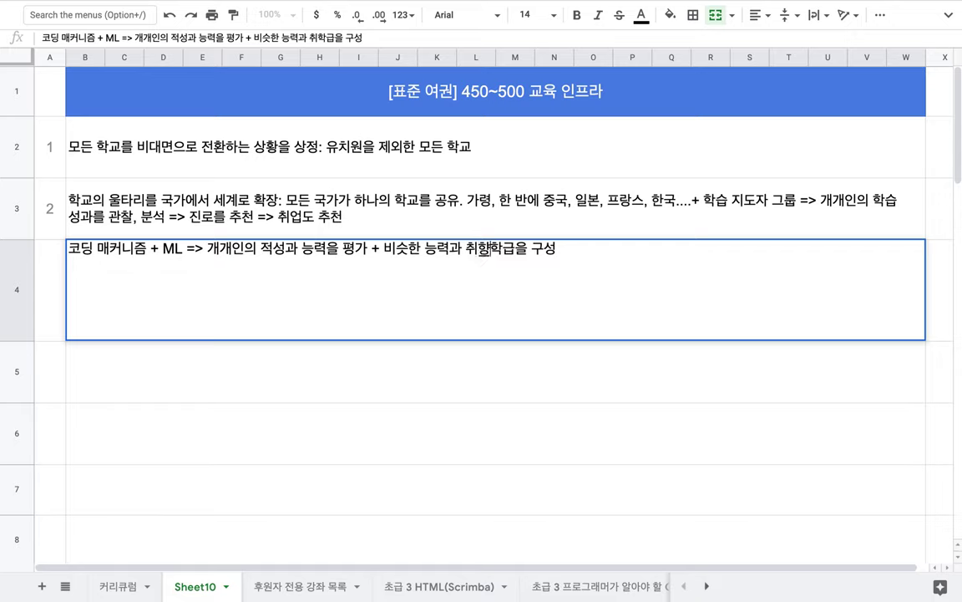
{"action": "type", "text": "의 학습ㅈ"}
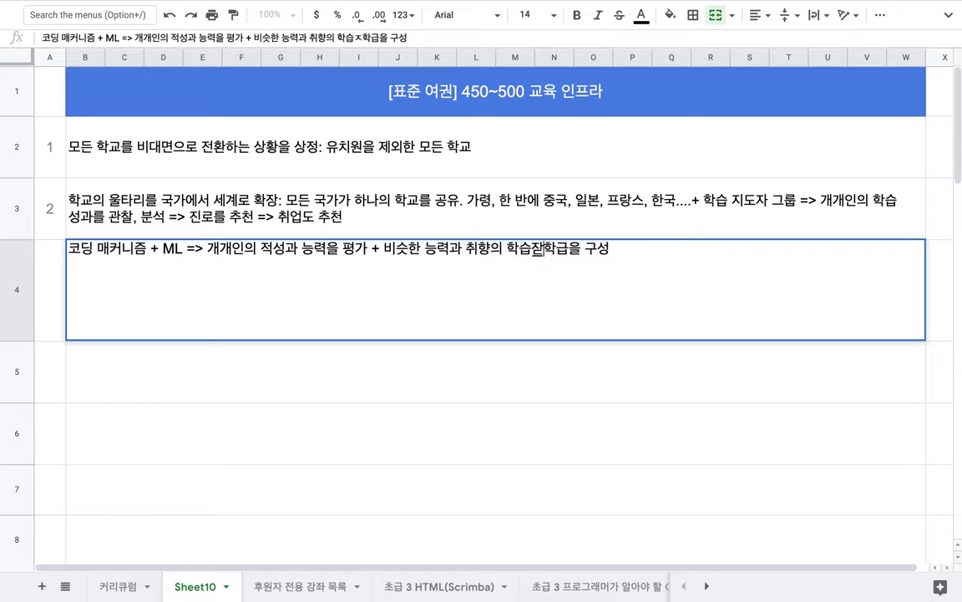
{"action": "type", "text": "자들로"}
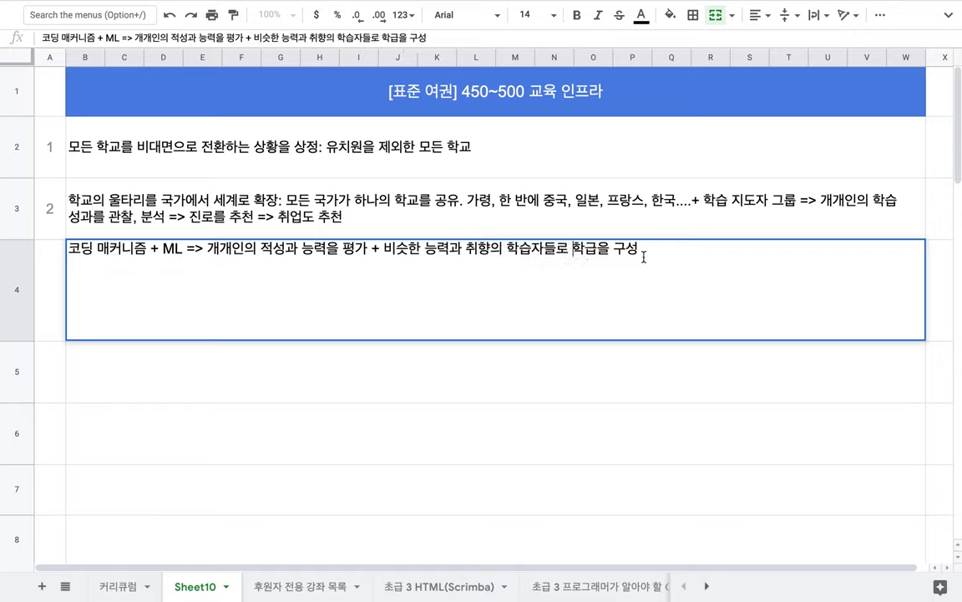
{"action": "left_click", "coordinate": [643, 257]}
{"action": "type", "text": "(글로벌)"}
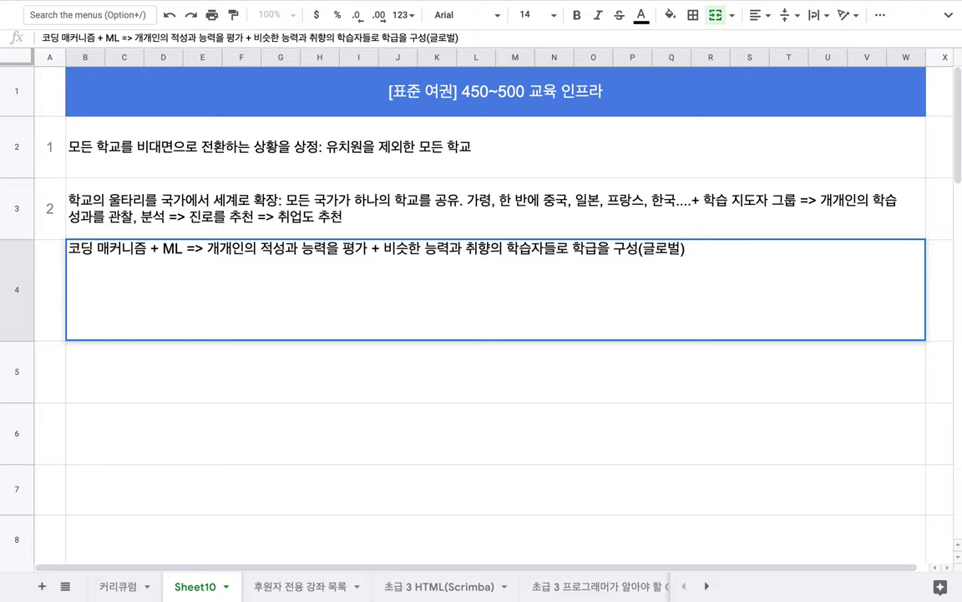
- Look through the 커리큘럼 sheet, examining the course charts for the 중등 3~4 and 대학 1~2 levels
{"action": "left_click", "coordinate": [127, 586]}
{"action": "scroll", "coordinate": [440, 440], "scroll_direction": "left", "scroll_amount": 10}
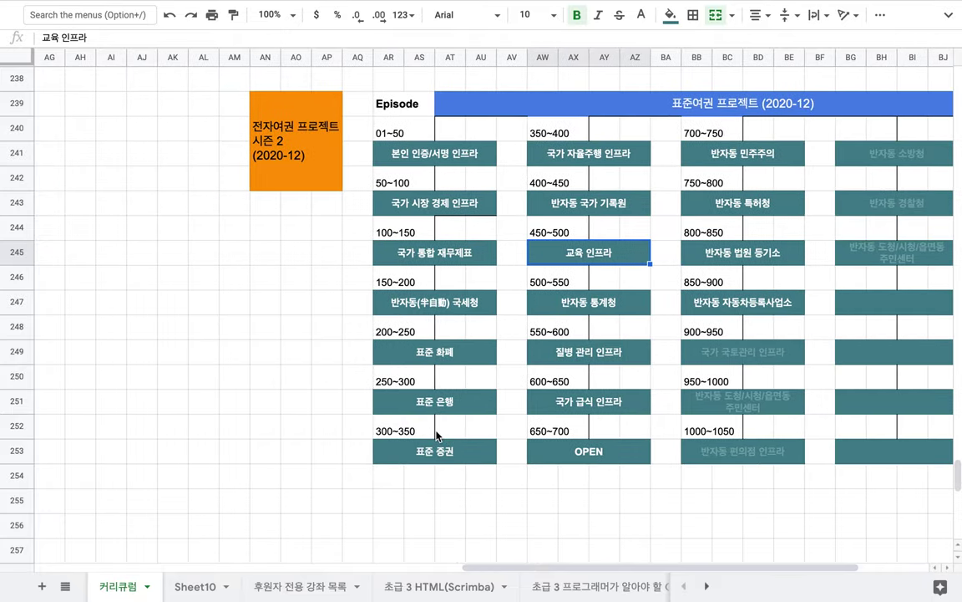
{"action": "scroll", "coordinate": [436, 435], "scroll_direction": "up", "scroll_amount": 20}
{"action": "scroll", "coordinate": [436, 436], "scroll_direction": "left", "scroll_amount": 5}
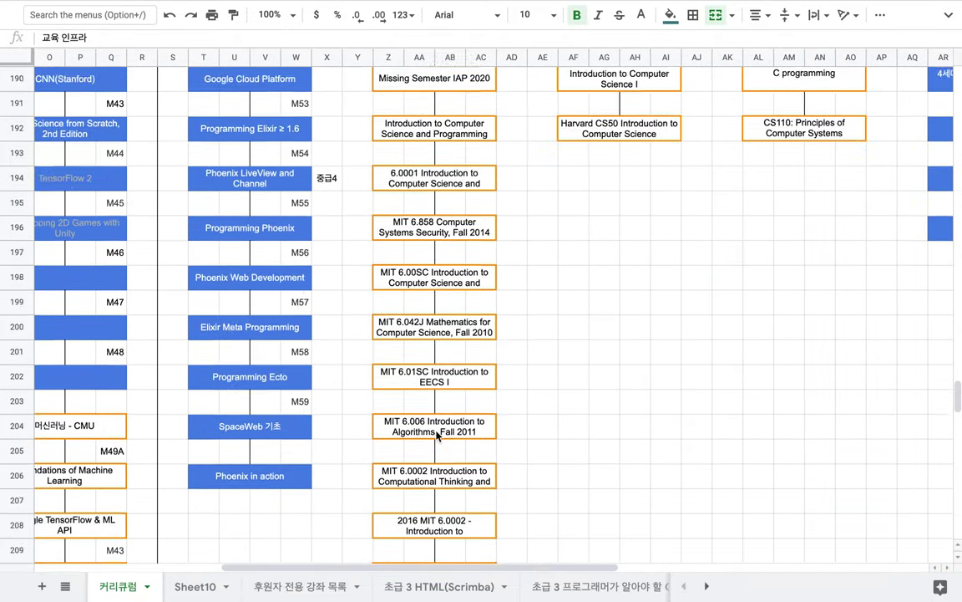
{"action": "scroll", "coordinate": [436, 435], "scroll_direction": "left", "scroll_amount": 3}
{"action": "scroll", "coordinate": [436, 435], "scroll_direction": "up", "scroll_amount": 13}
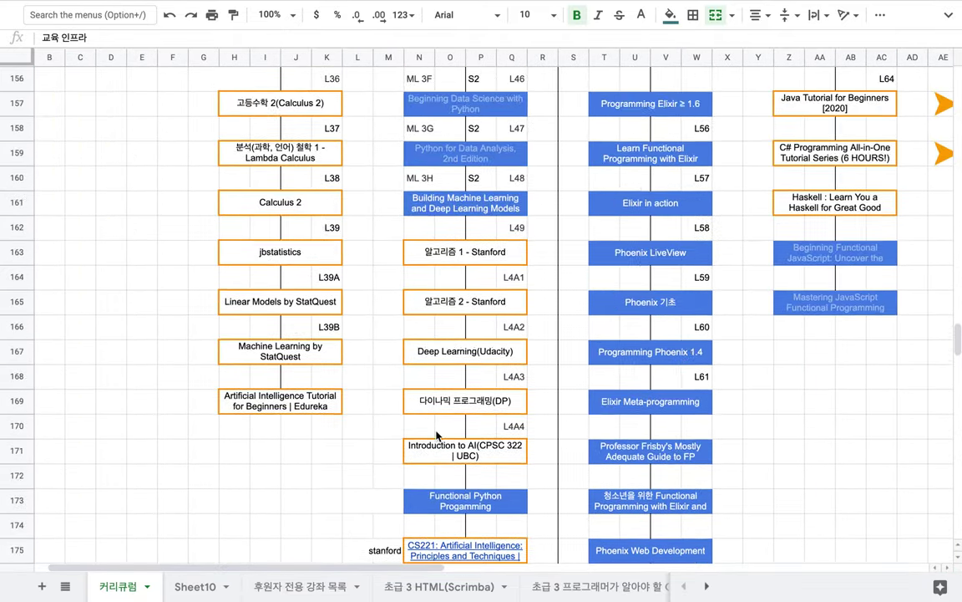
{"action": "scroll", "coordinate": [436, 433], "scroll_direction": "up", "scroll_amount": 2}
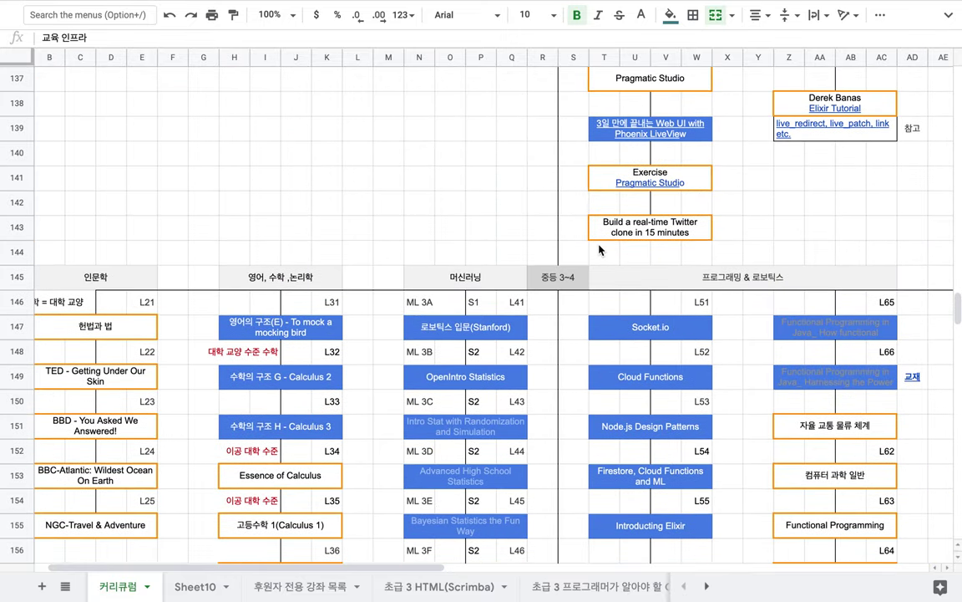
{"action": "scroll", "coordinate": [599, 249], "scroll_direction": "down", "scroll_amount": 12}
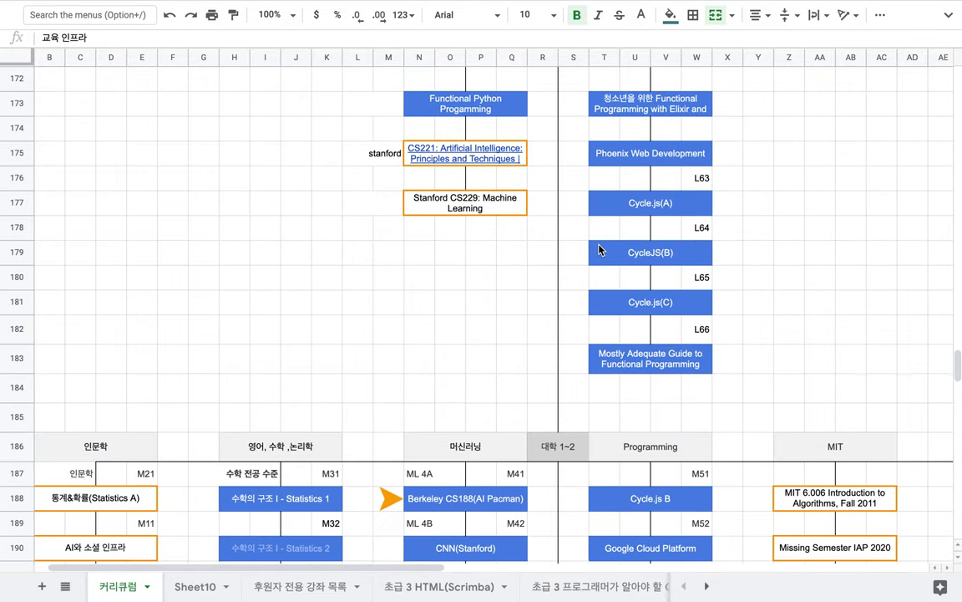
{"action": "scroll", "coordinate": [599, 249], "scroll_direction": "down", "scroll_amount": 1}
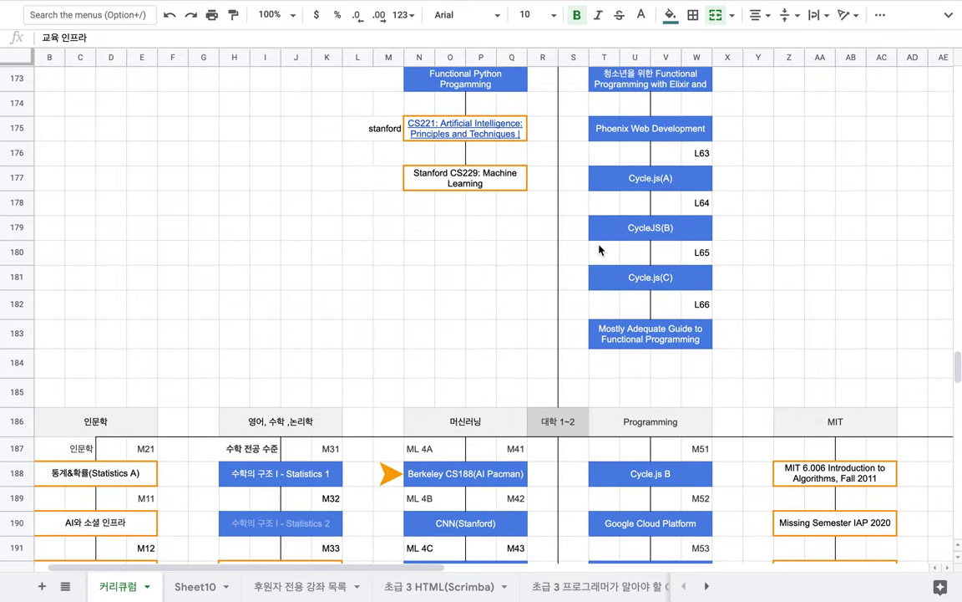
{"action": "scroll", "coordinate": [599, 249], "scroll_direction": "down", "scroll_amount": 5}
{"action": "scroll", "coordinate": [599, 249], "scroll_direction": "left", "scroll_amount": 1}
{"action": "scroll", "coordinate": [599, 249], "scroll_direction": "down", "scroll_amount": 5}
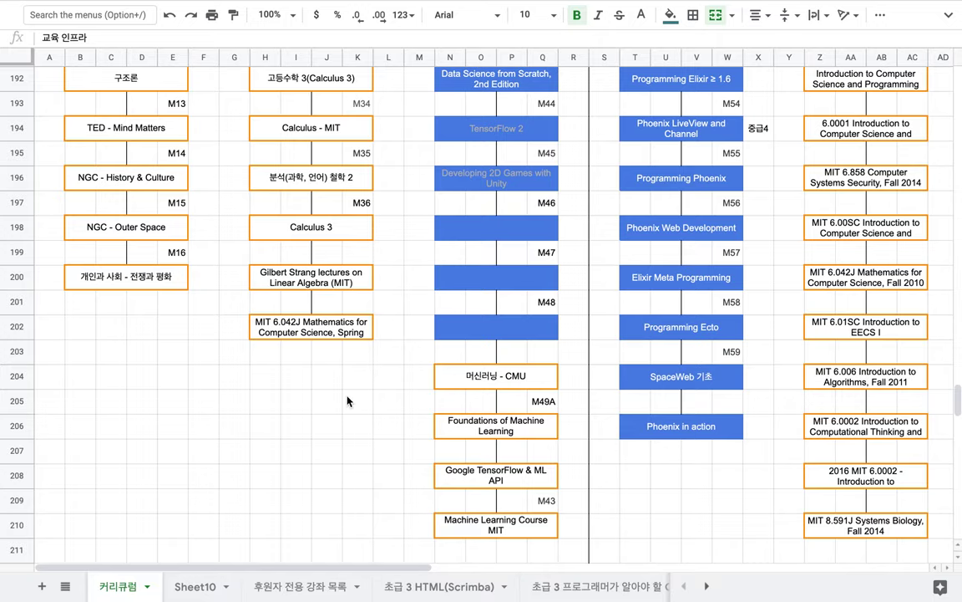
- Return to Sheet10 and enter "1000개 전후의 커리큘럼(컴퓨터, 공학, 기술, 기능....)" in the merged cell of row 5
{"action": "left_click", "coordinate": [199, 588]}
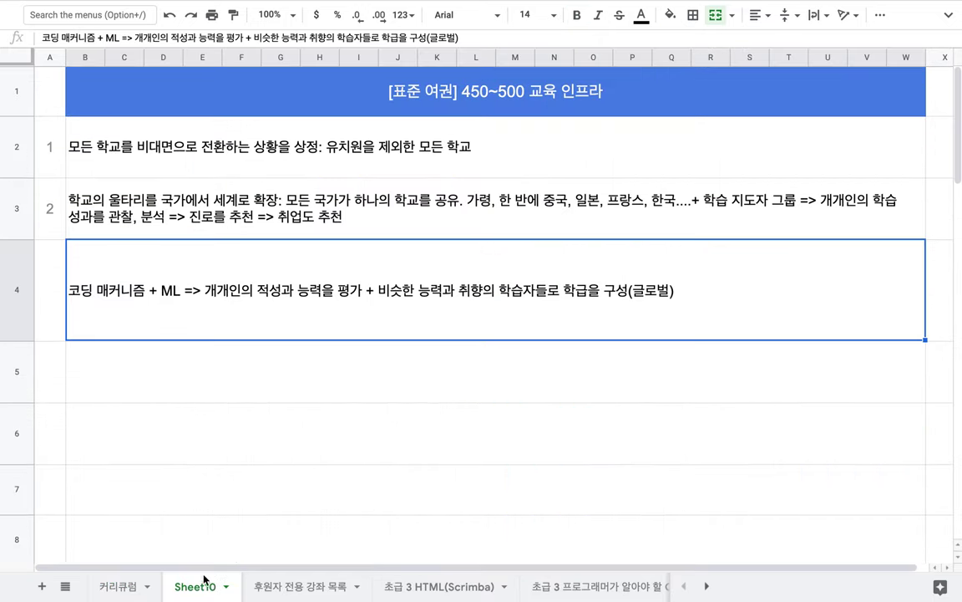
{"action": "left_click", "coordinate": [383, 380]}
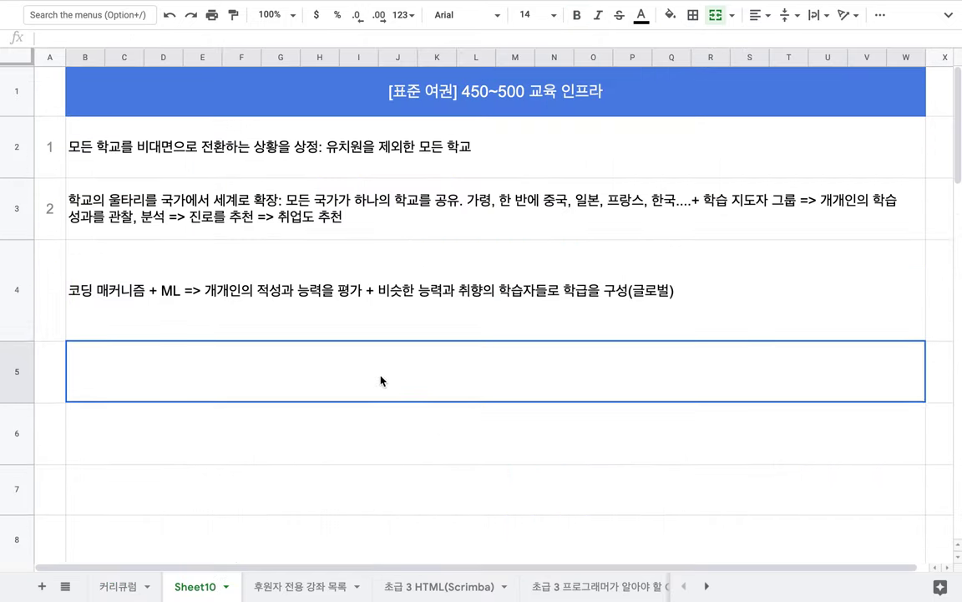
{"action": "type", "text": "1000개 "}
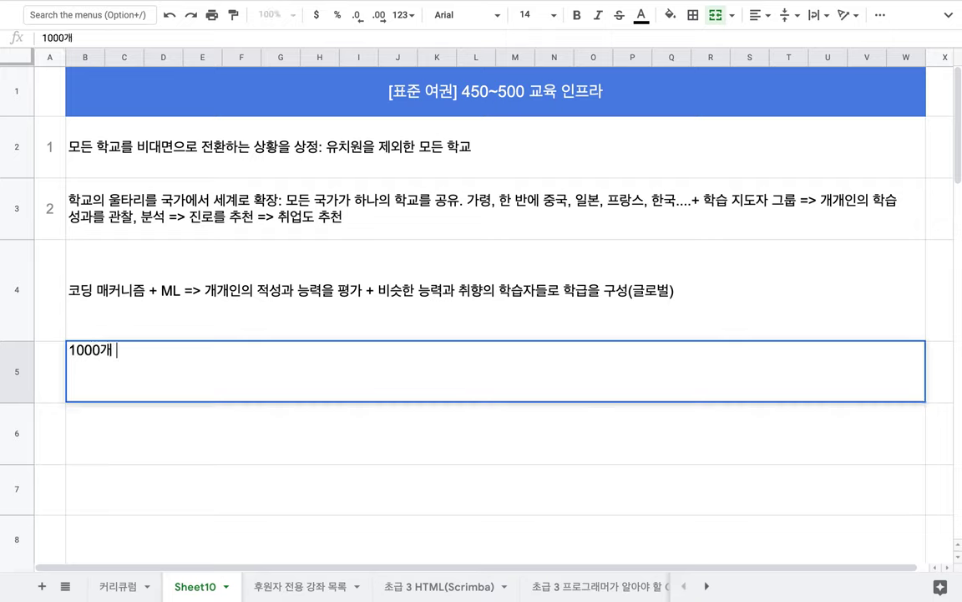
{"action": "type", "text": "전후의 커리"}
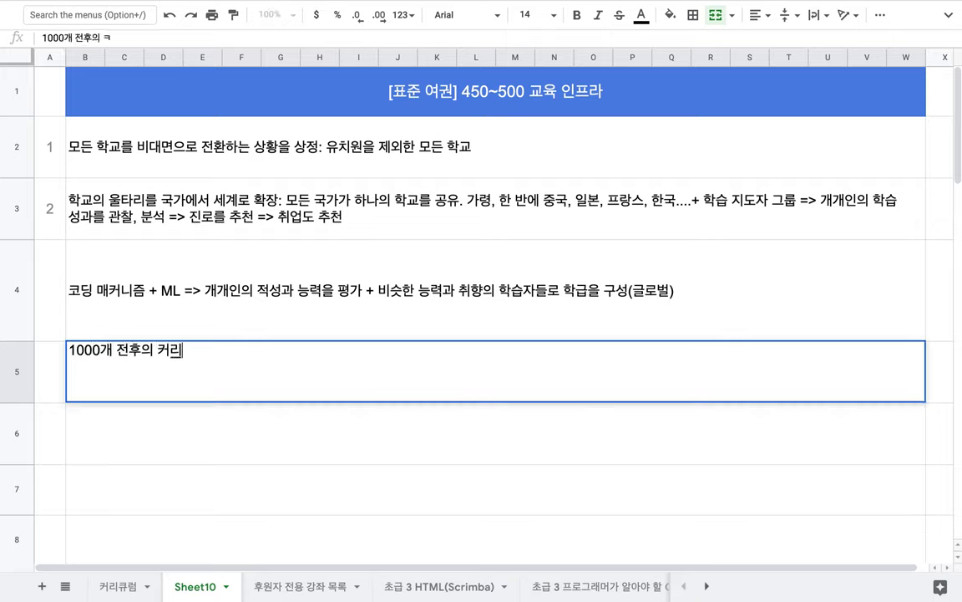
{"action": "type", "text": "큘러ㅁ(ㅋ"}
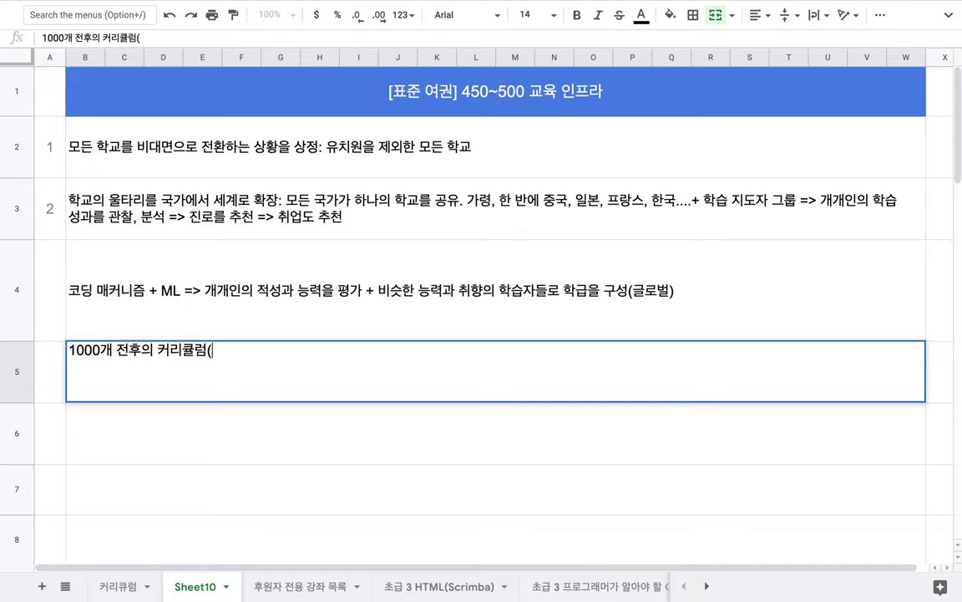
{"action": "type", "text": "ㅓㅁ퓨터, "}
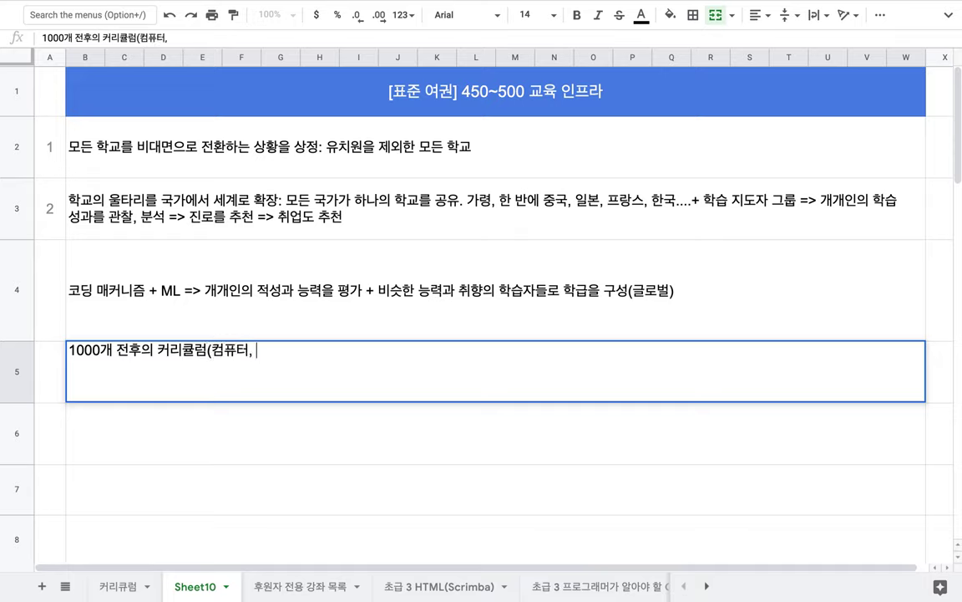
{"action": "type", "text": "공학, ㄱ"}
{"action": "type", "text": "ㅣ술, 기능"}
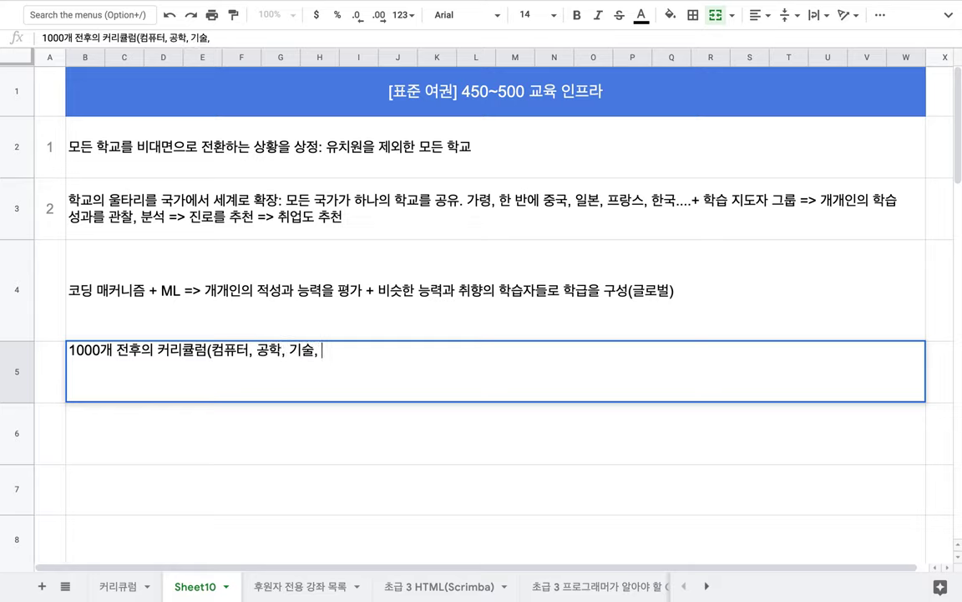
{"action": "type", "text": "....)"}
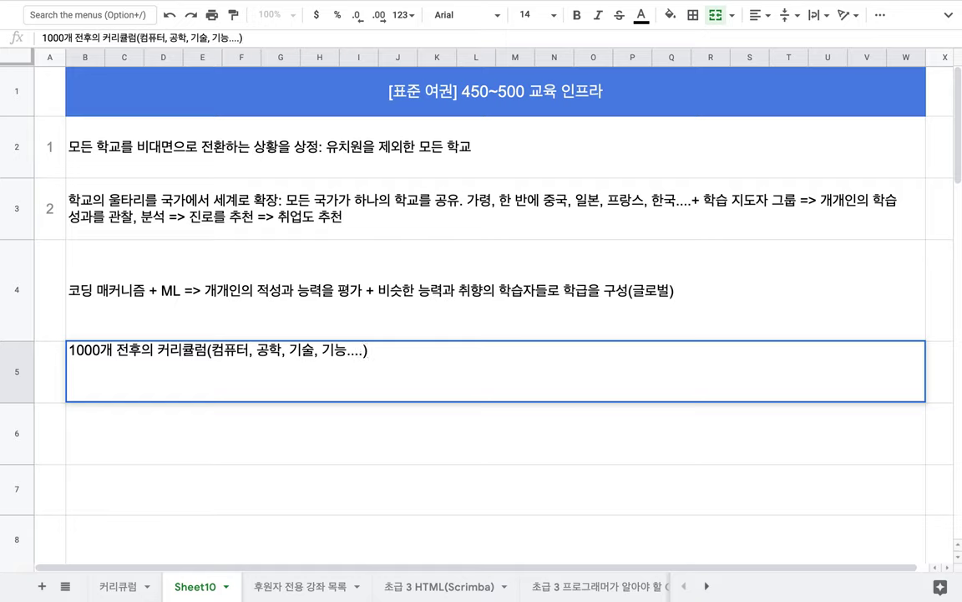
- In the row 5 text, insert ": 미용, 조리, 목공, 건축" after "기능" within the parentheses
{"action": "left_click", "coordinate": [347, 349]}
{"action": "type", "text": ": 미용"}
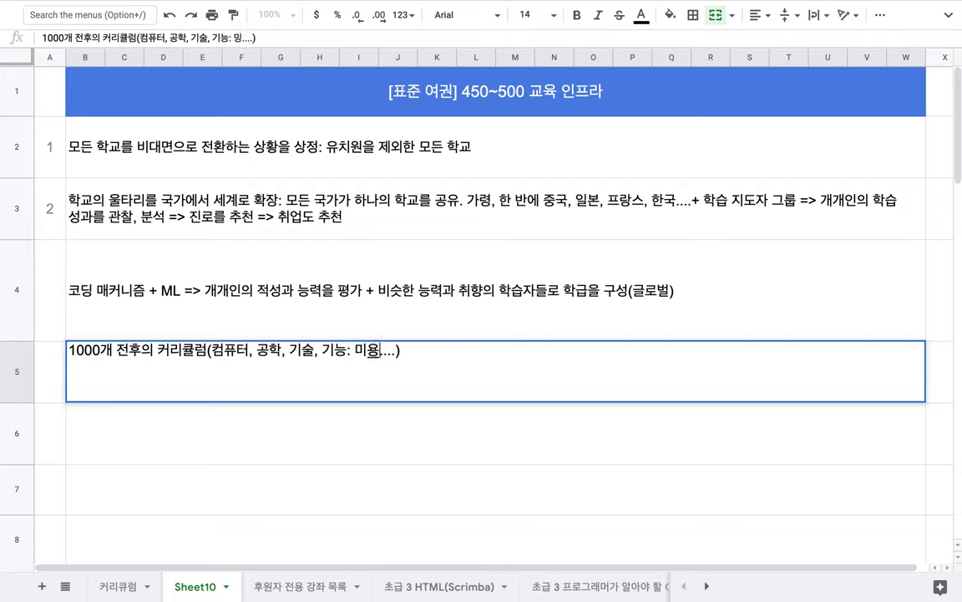
{"action": "type", "text": ", 조리"}
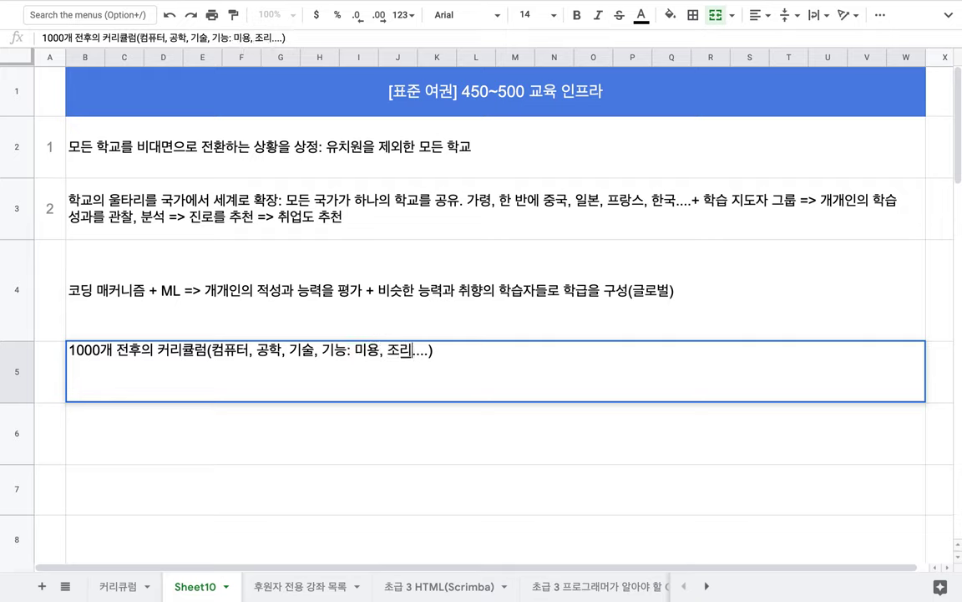
{"action": "type", "text": ", 목공, "}
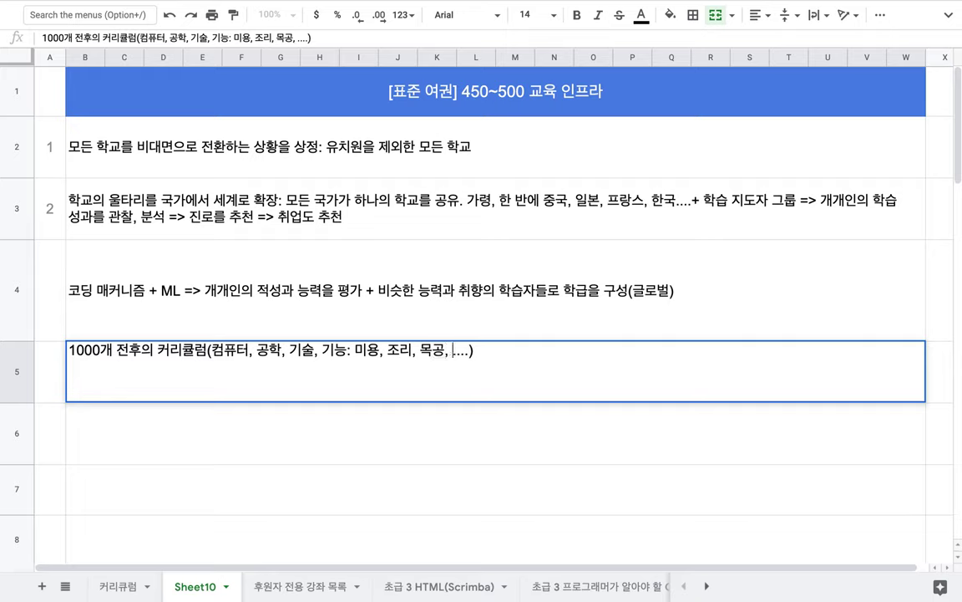
{"action": "type", "text": "건출"}
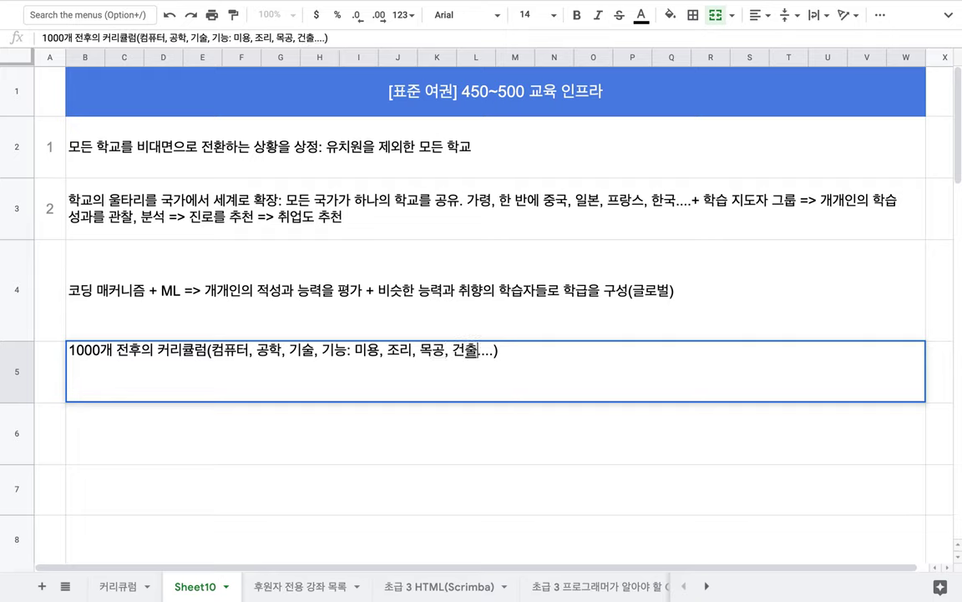
{"action": "key", "text": "BackSpace"}
{"action": "type", "text": "축"}
{"action": "left_click_drag", "start_coordinate": [155, 349], "coordinate": [191, 349]}
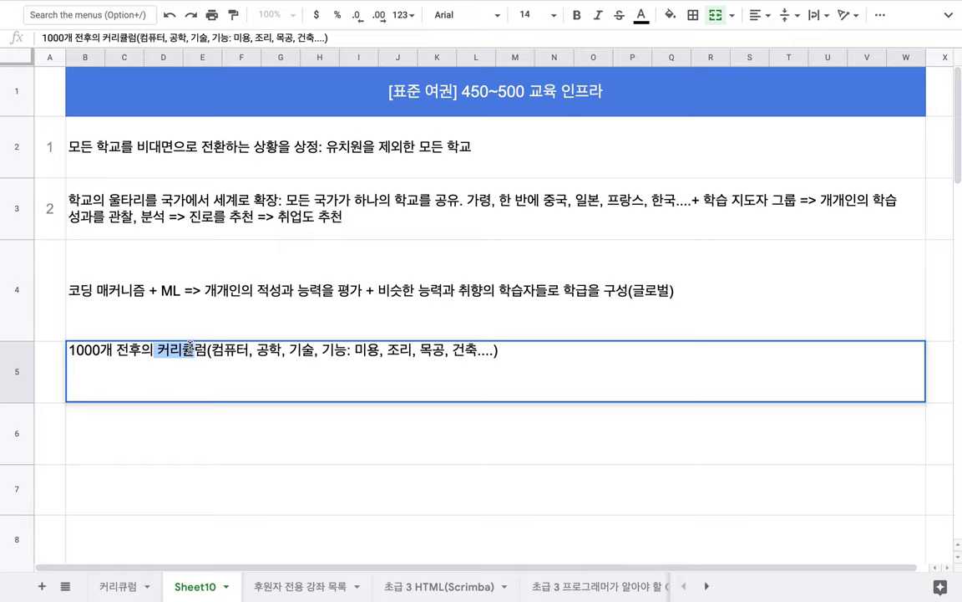
{"action": "left_click", "coordinate": [199, 322]}
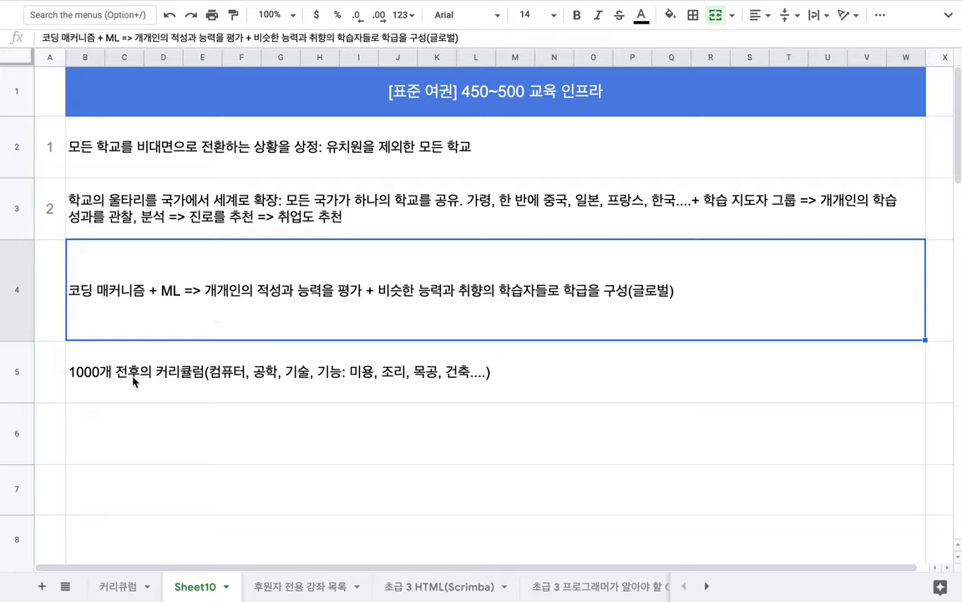
{"action": "key", "text": "Return"}
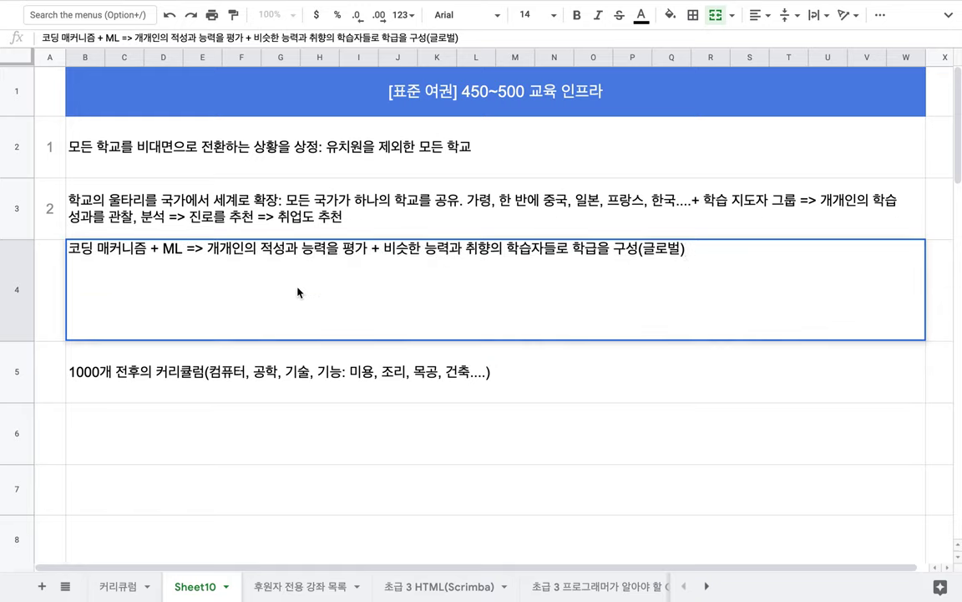
{"action": "left_click_drag", "start_coordinate": [207, 249], "coordinate": [343, 252]}
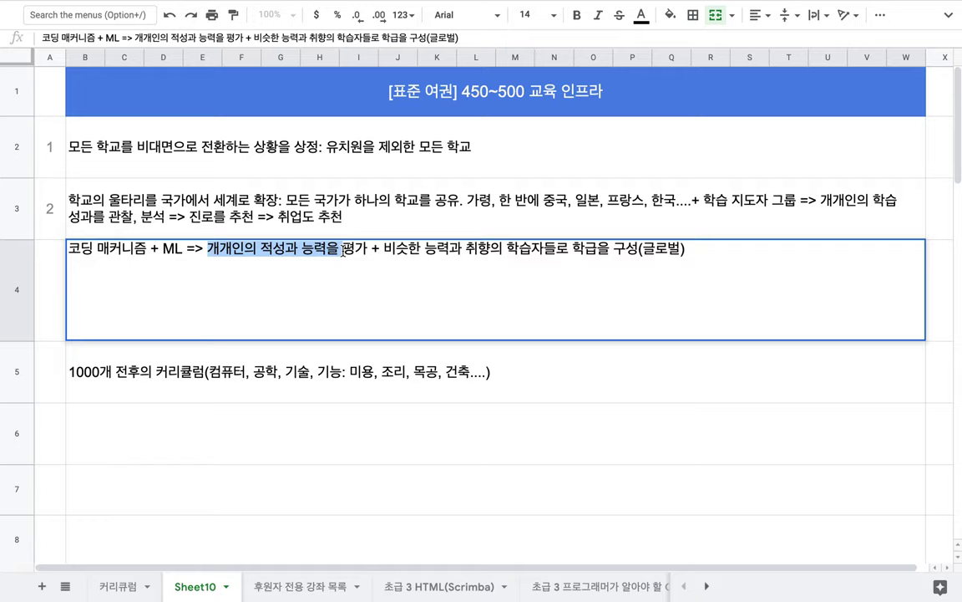
{"action": "left_click", "coordinate": [501, 248]}
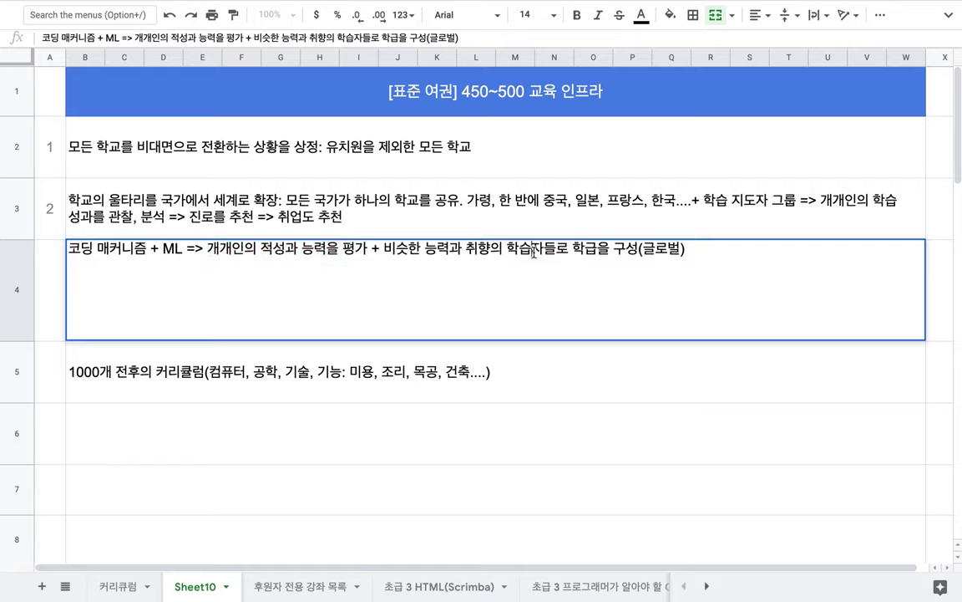
{"action": "left_click_drag", "start_coordinate": [532, 249], "coordinate": [656, 249]}
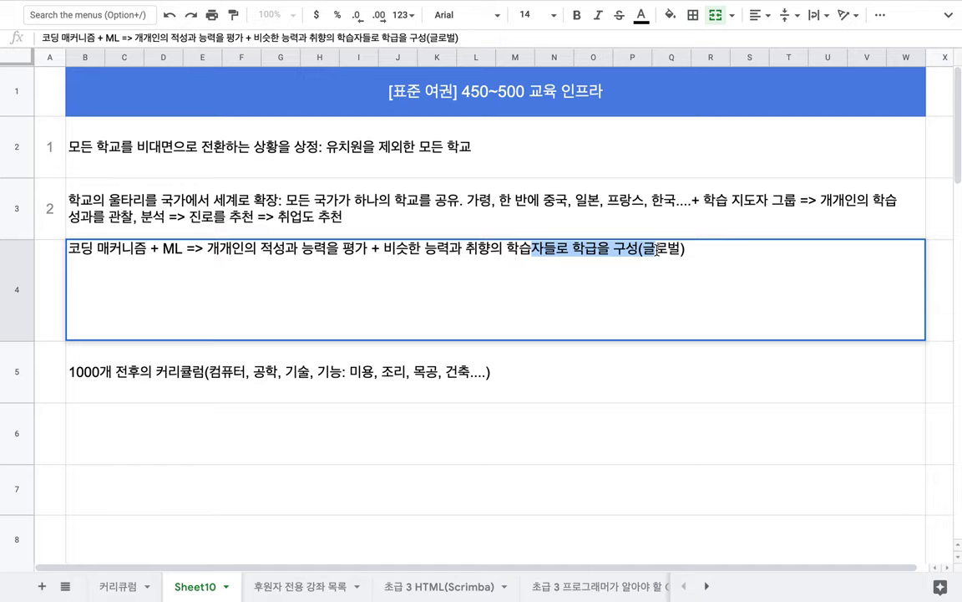
{"action": "left_click", "coordinate": [679, 109]}
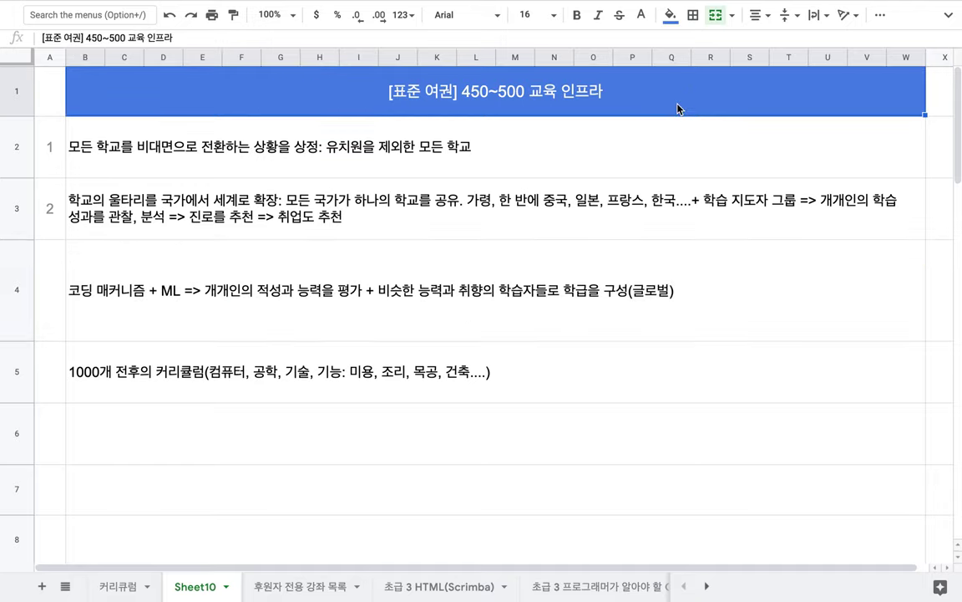